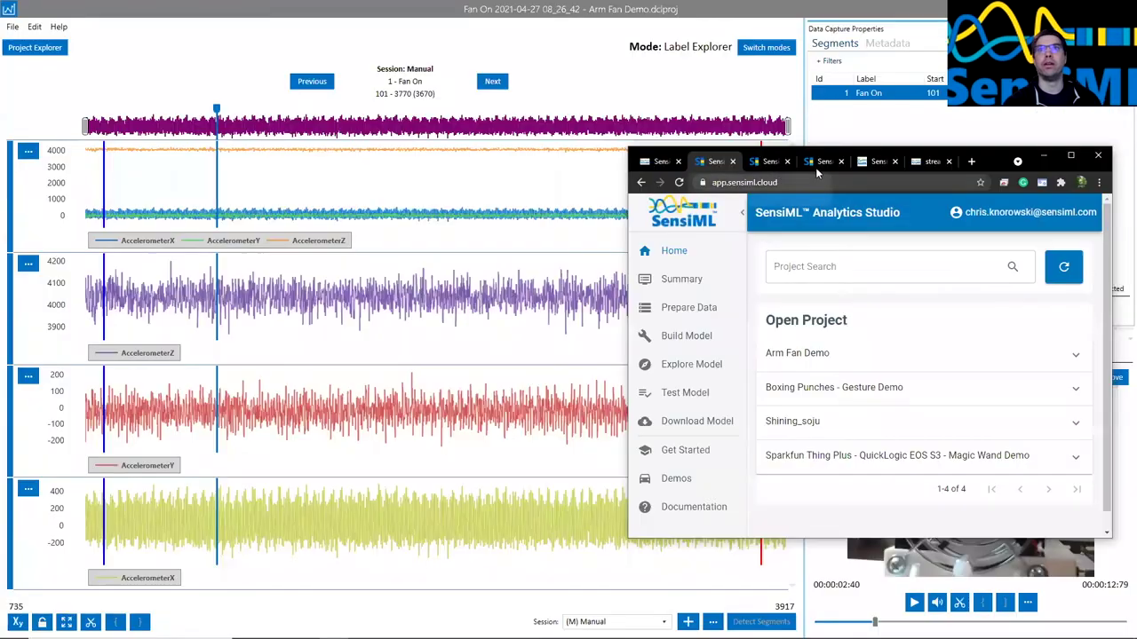
- Show the SensiML downloads page in the maximized browser window, and switch to the sensiml.com home page
left_click(821, 161)
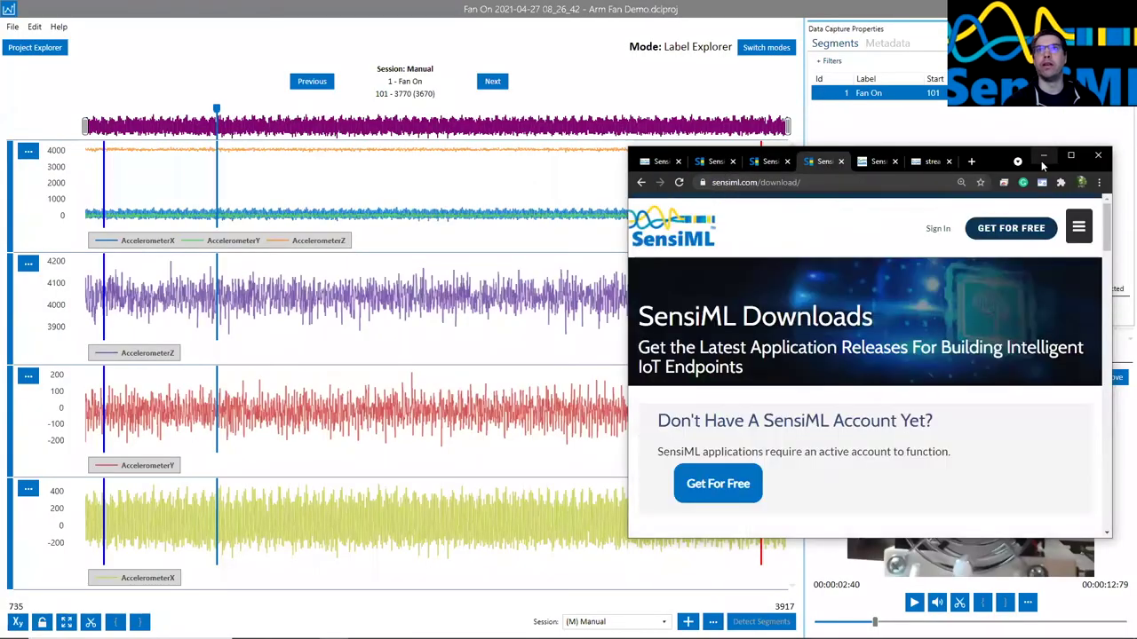
double_click(1032, 161)
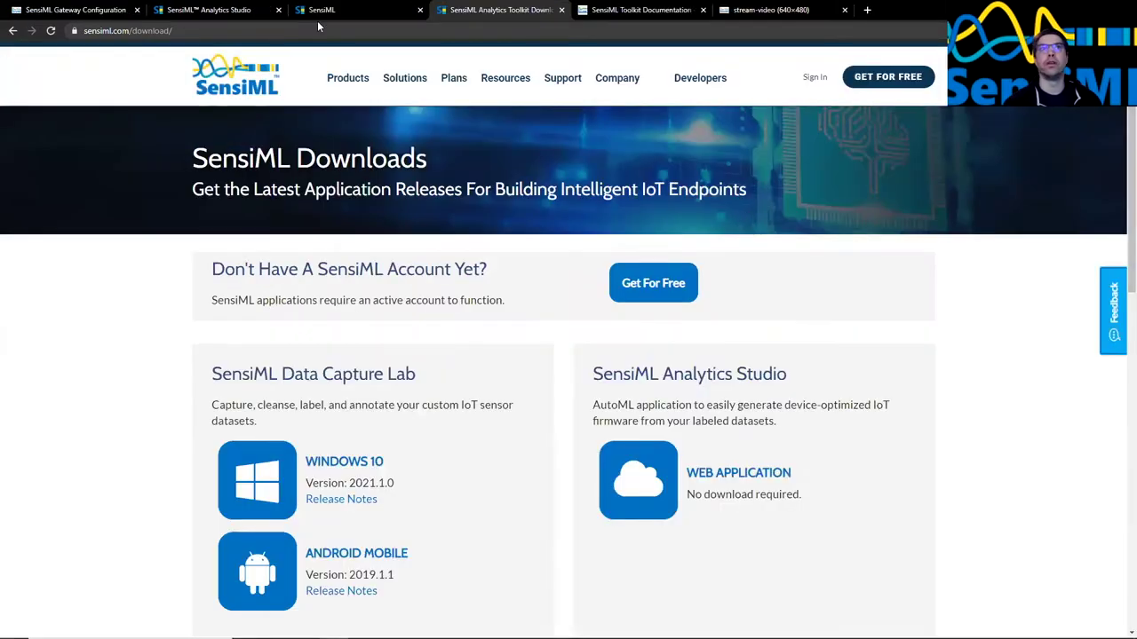
left_click(320, 10)
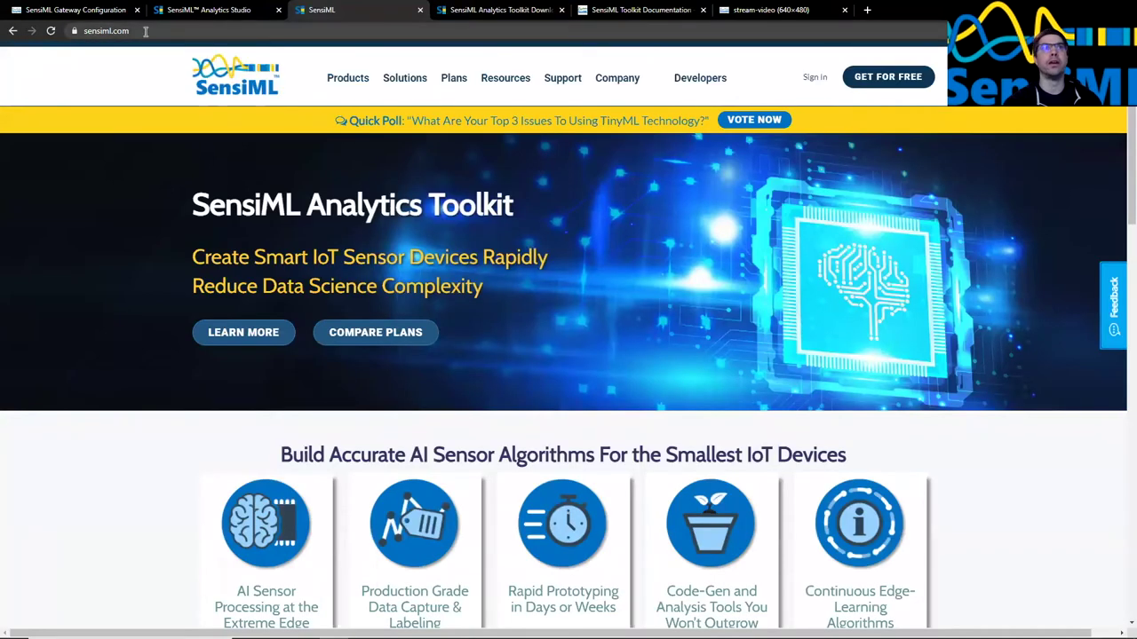
left_click(145, 31)
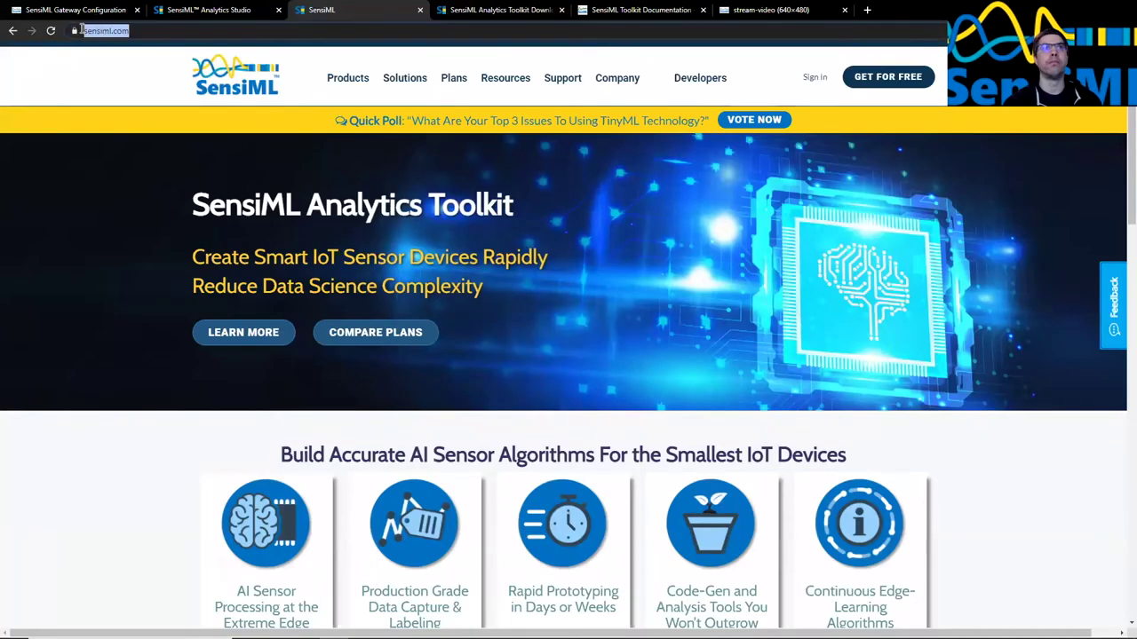
- Open the free Community Edition sign-up page and review its account form and plan limits
left_click(880, 80)
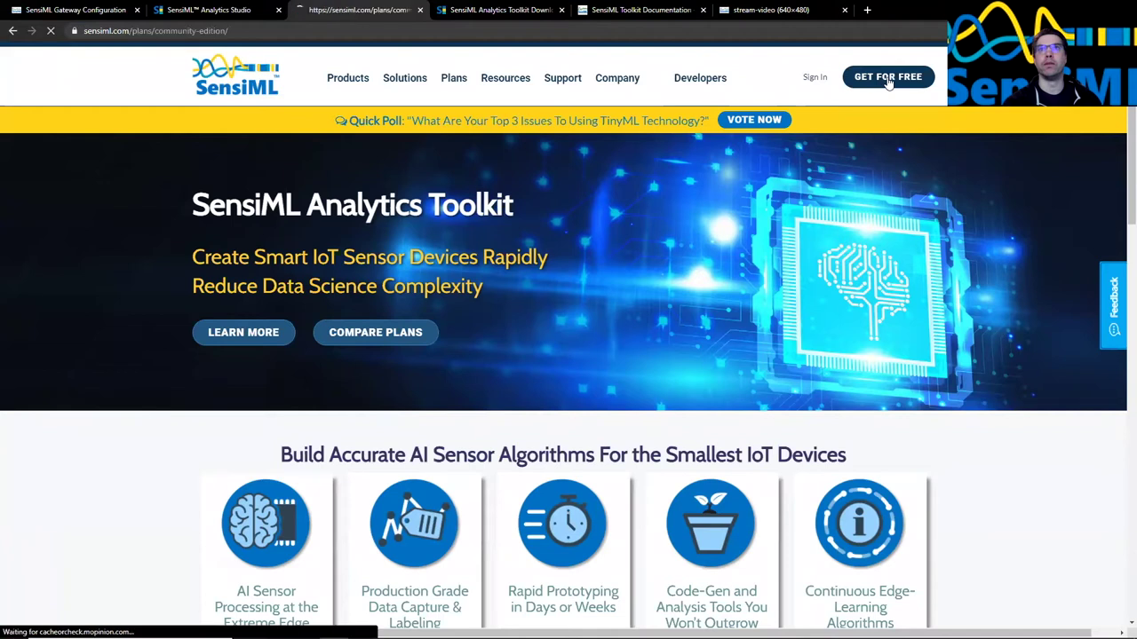
scroll(576, 342, "down", 1)
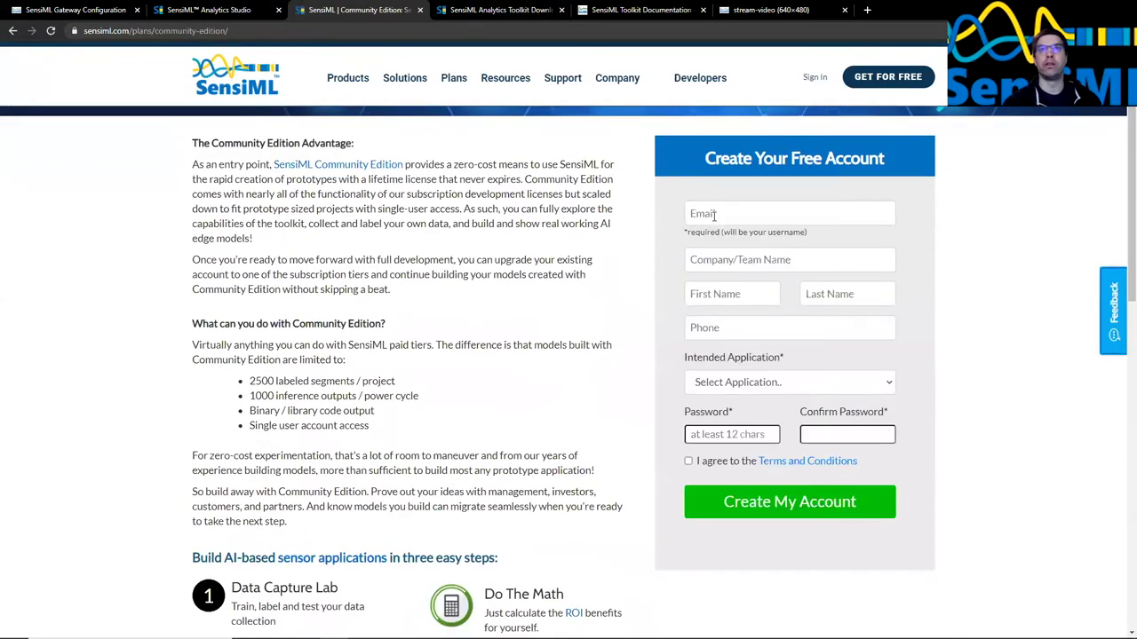
scroll(434, 403, "up", 1)
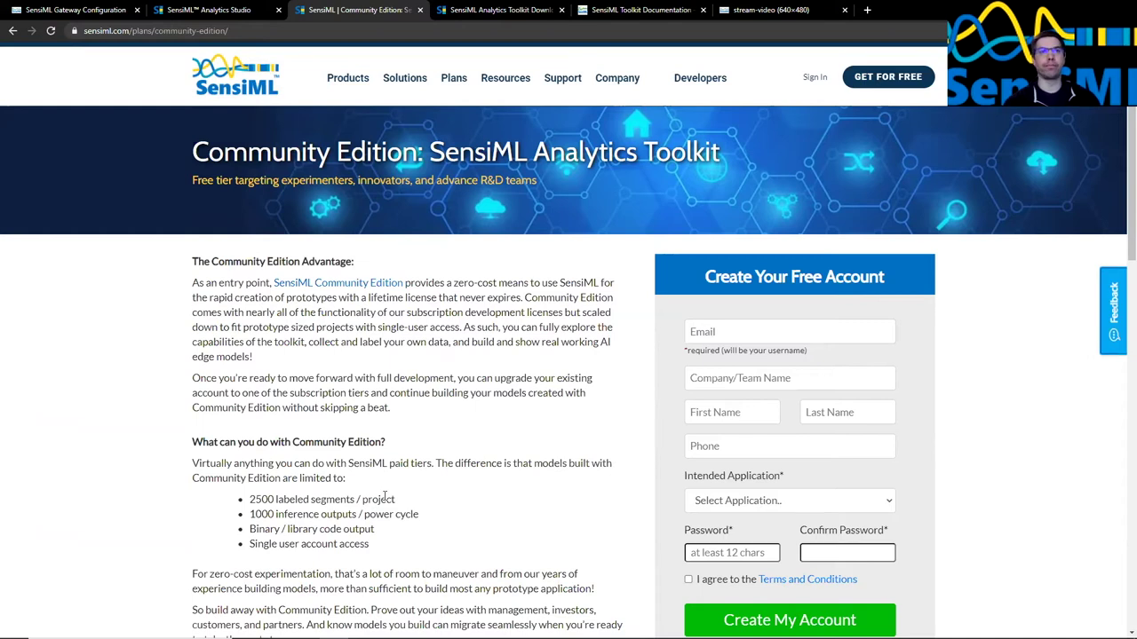
scroll(288, 529, "down", 1)
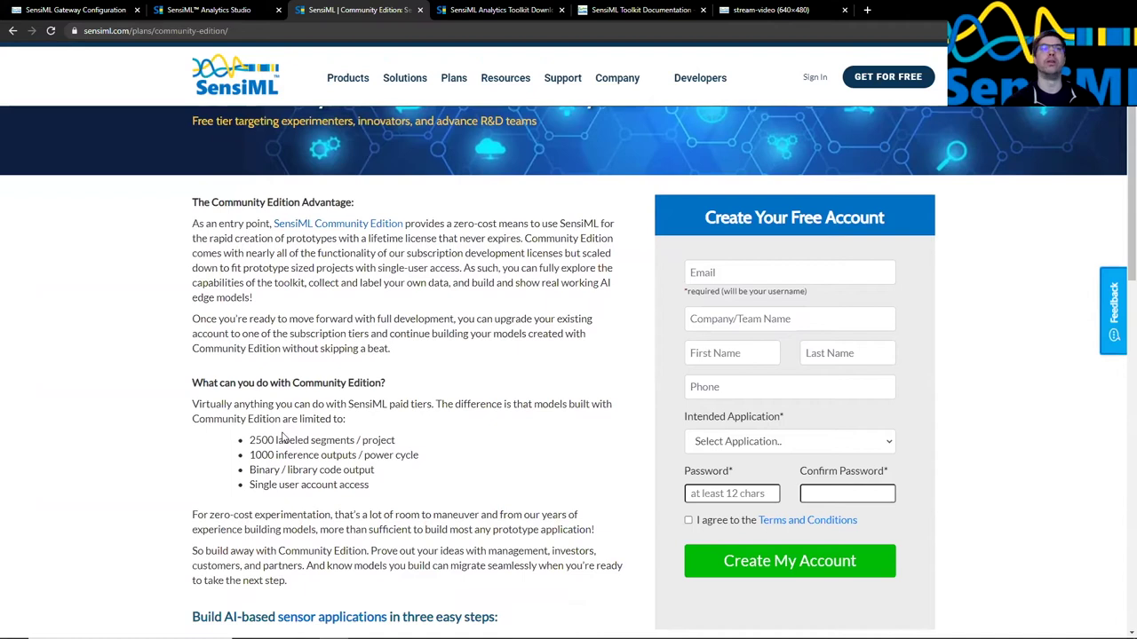
scroll(286, 430, "up", 1)
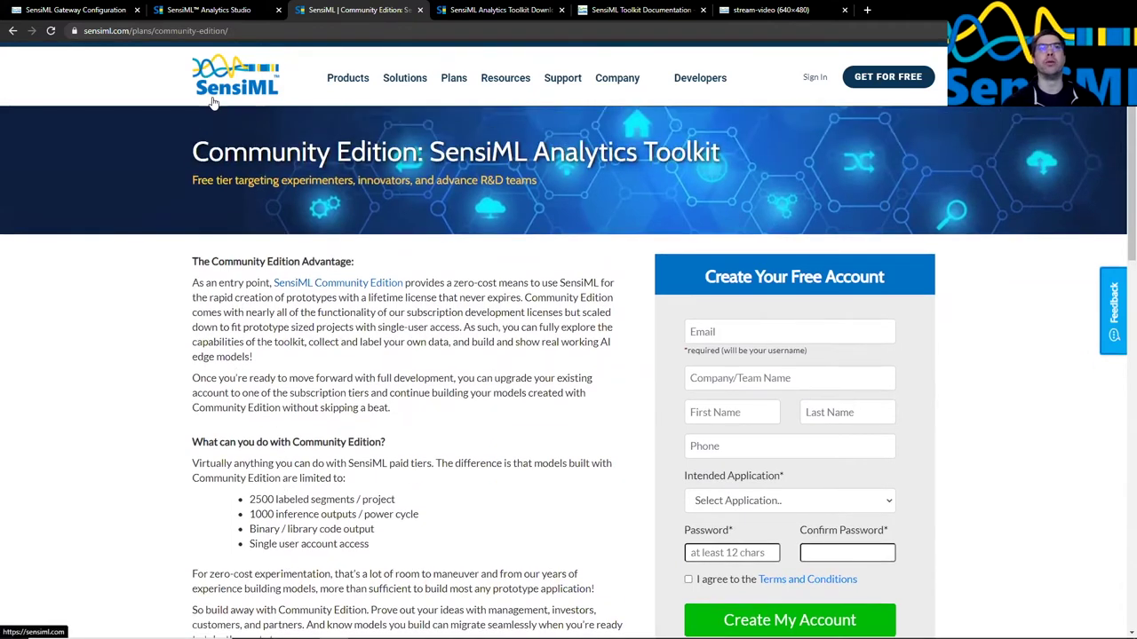
- Switch to SensiML Analytics Studio, refresh the project list and open the Arm Fan Demo project
left_click(210, 9)
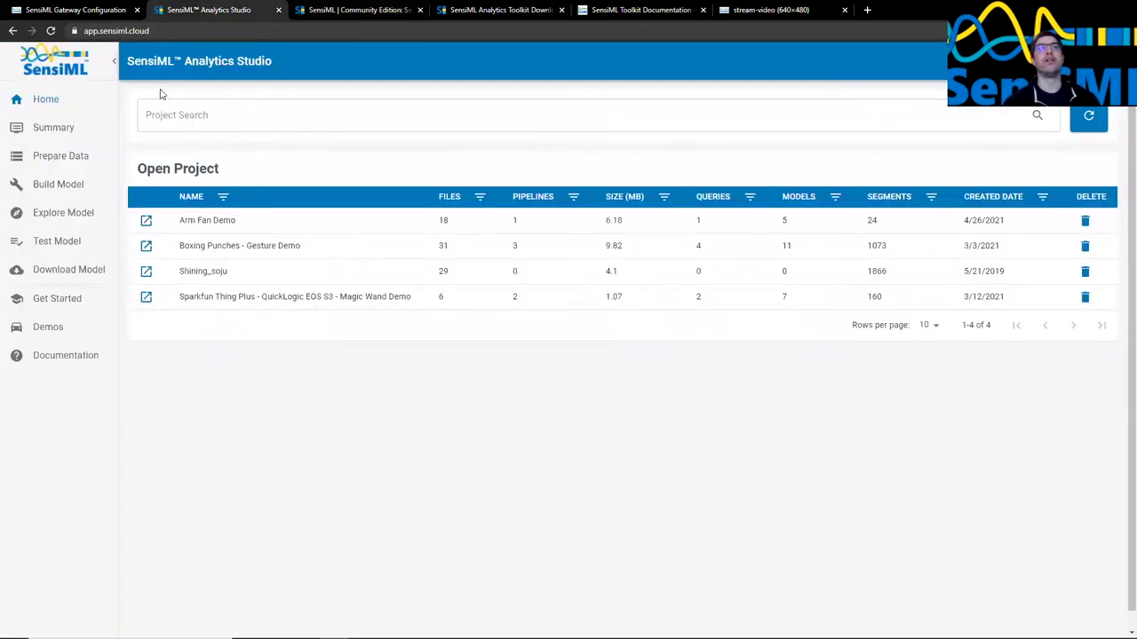
left_click(1084, 117)
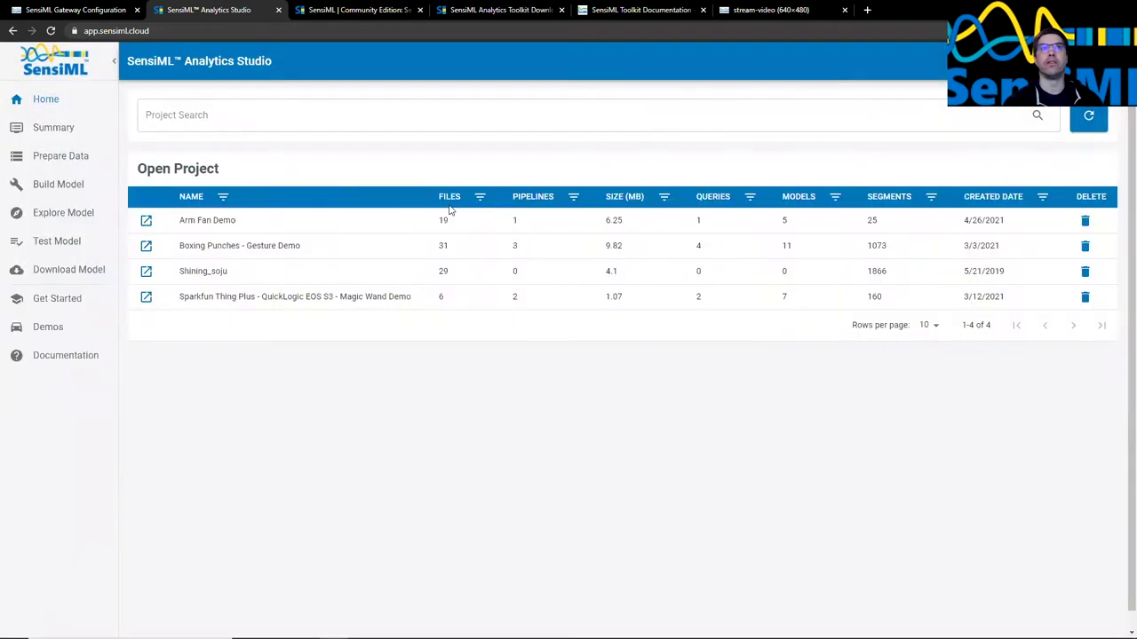
left_click_drag(180, 221, 261, 225)
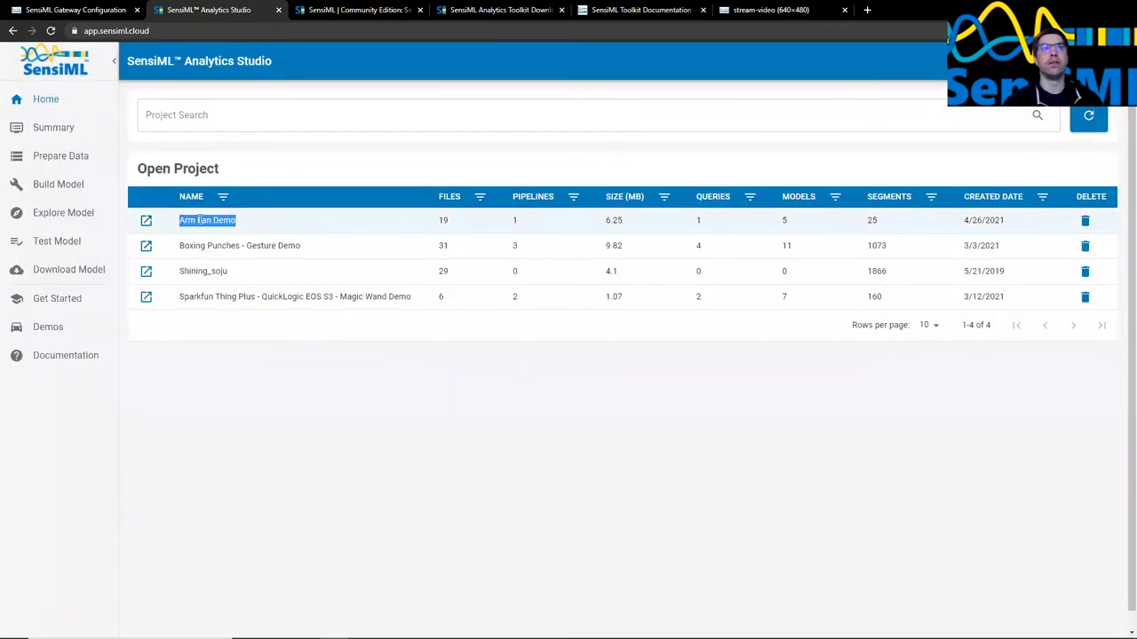
left_click(147, 222)
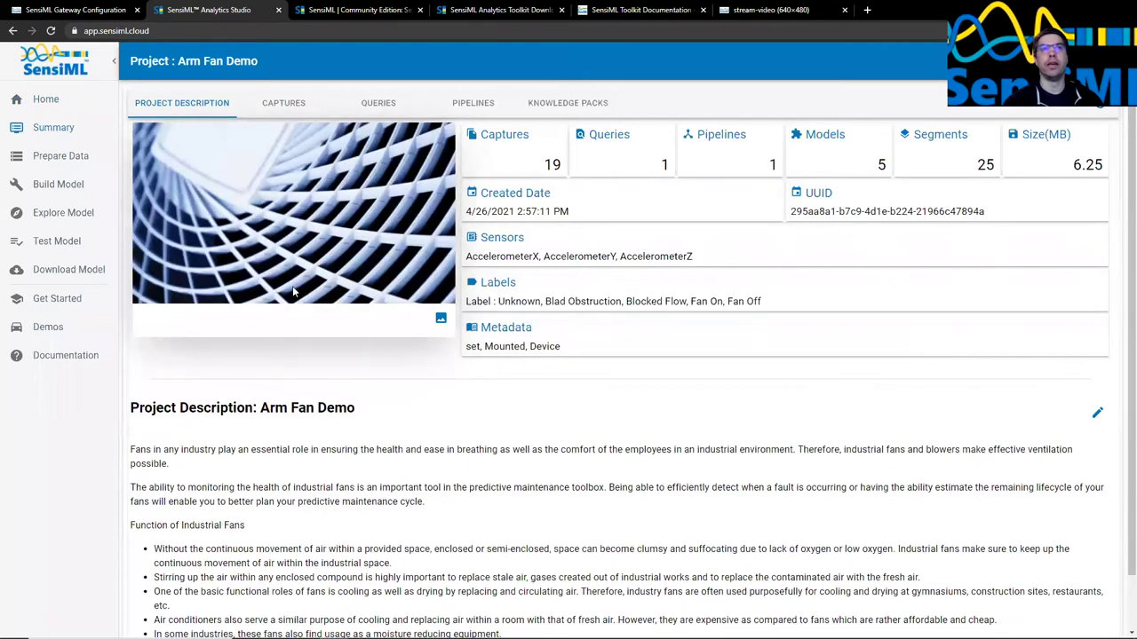
- Review the Arm Fan Demo project description and its capture list, including the device, mounted and set metadata
scroll(142, 298, "down", 1)
scroll(140, 296, "up", 1)
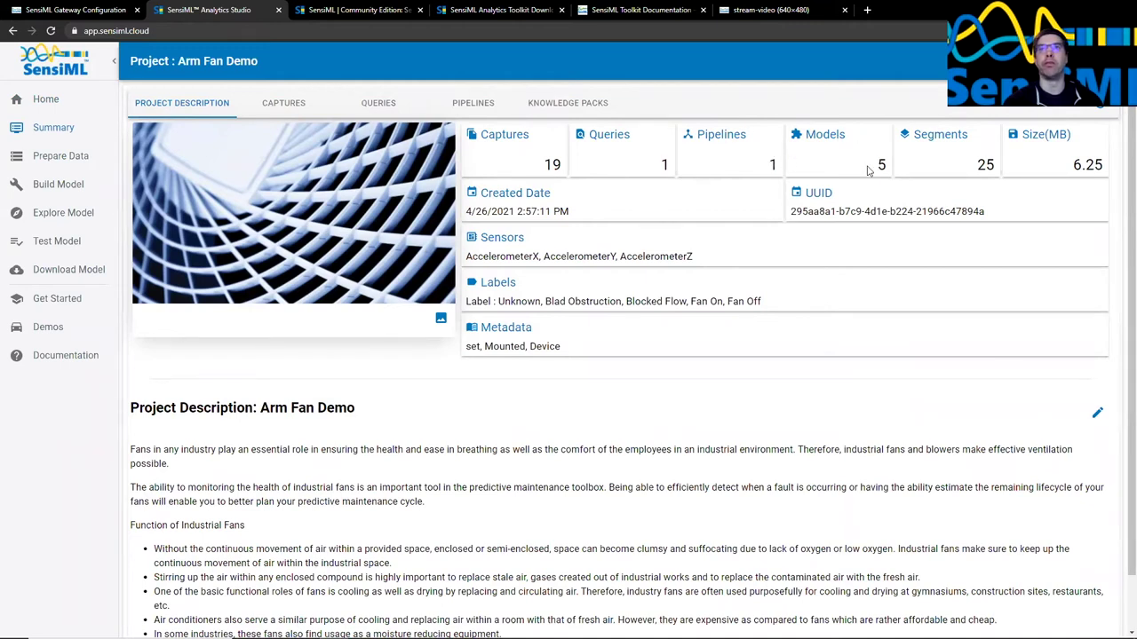
left_click(289, 104)
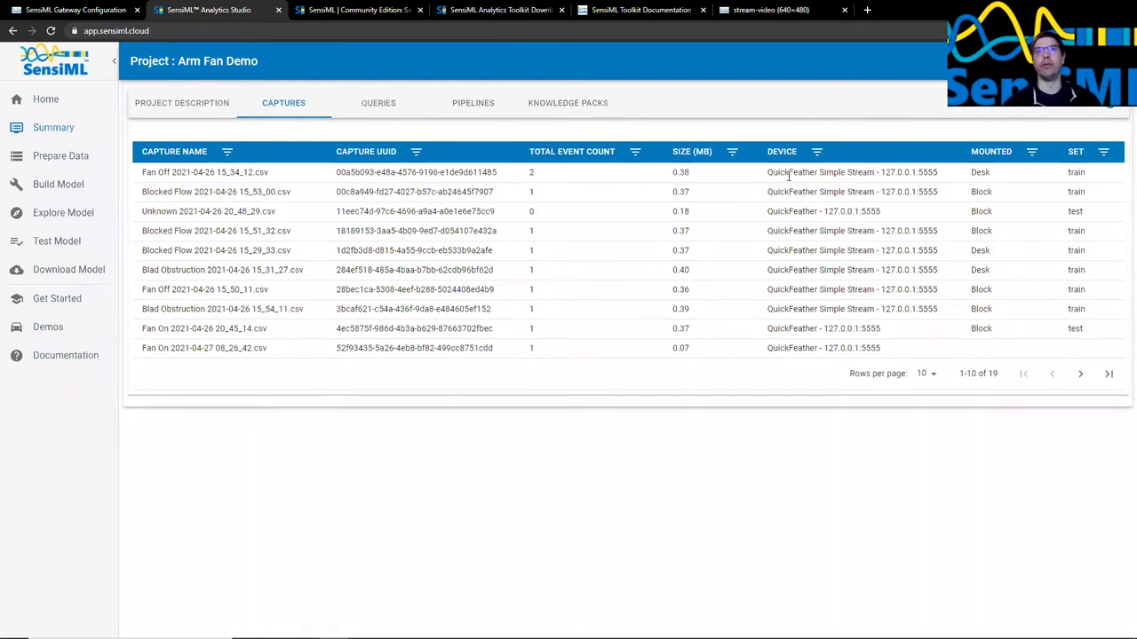
left_click_drag(769, 175, 946, 176)
left_click(829, 190)
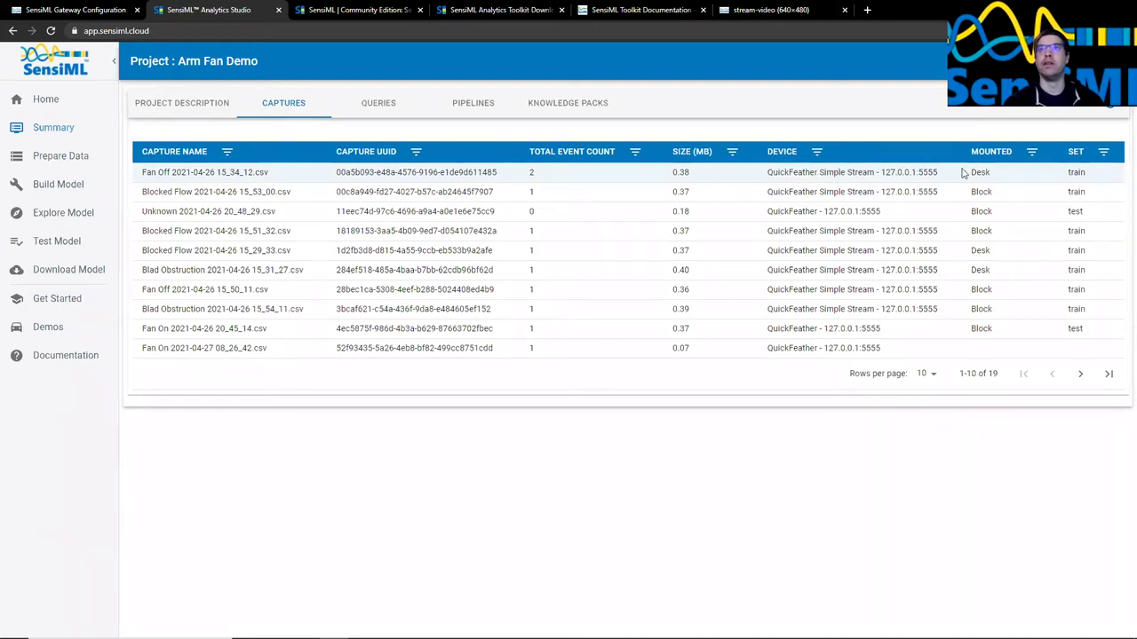
double_click(995, 175)
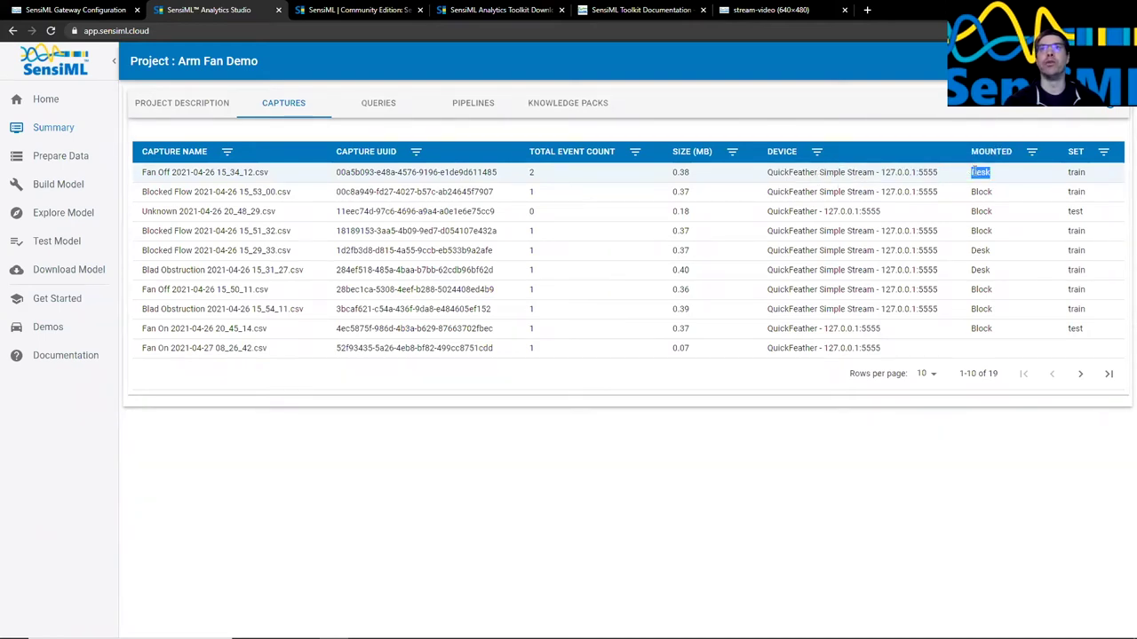
left_click(1100, 180)
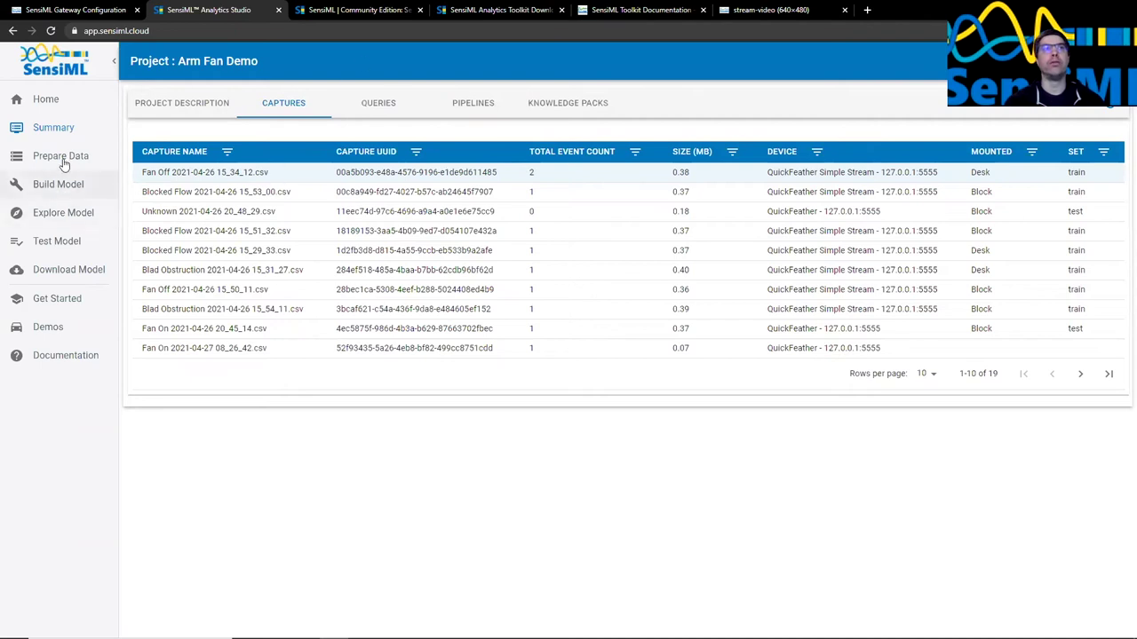
- Open the project's query Q1 for editing and choose Label as its label
left_click(382, 103)
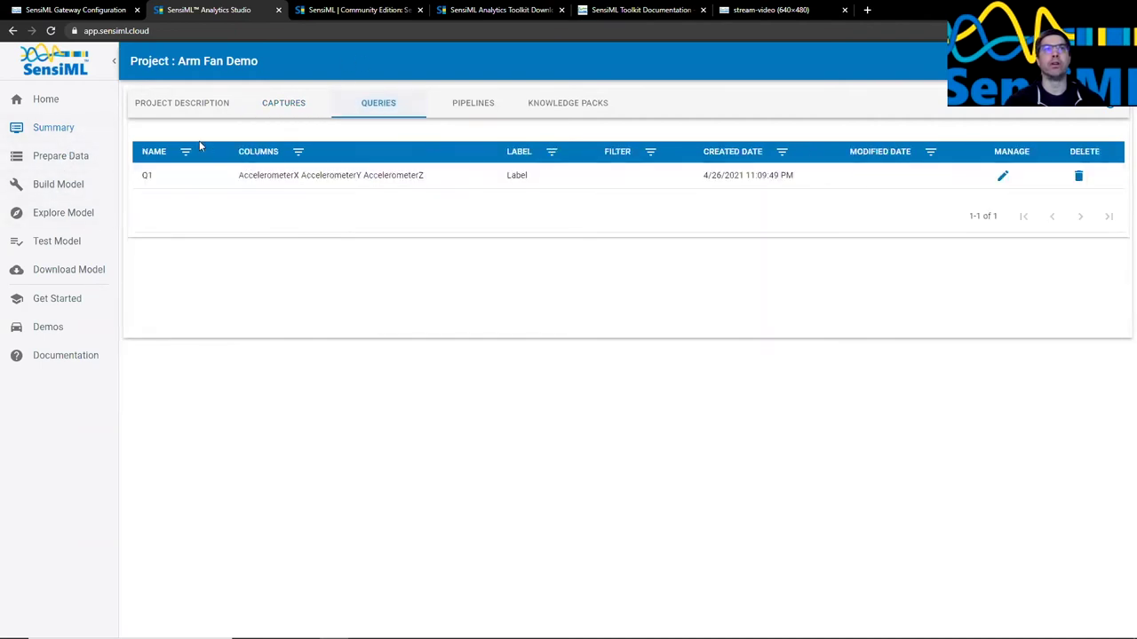
left_click(1002, 177)
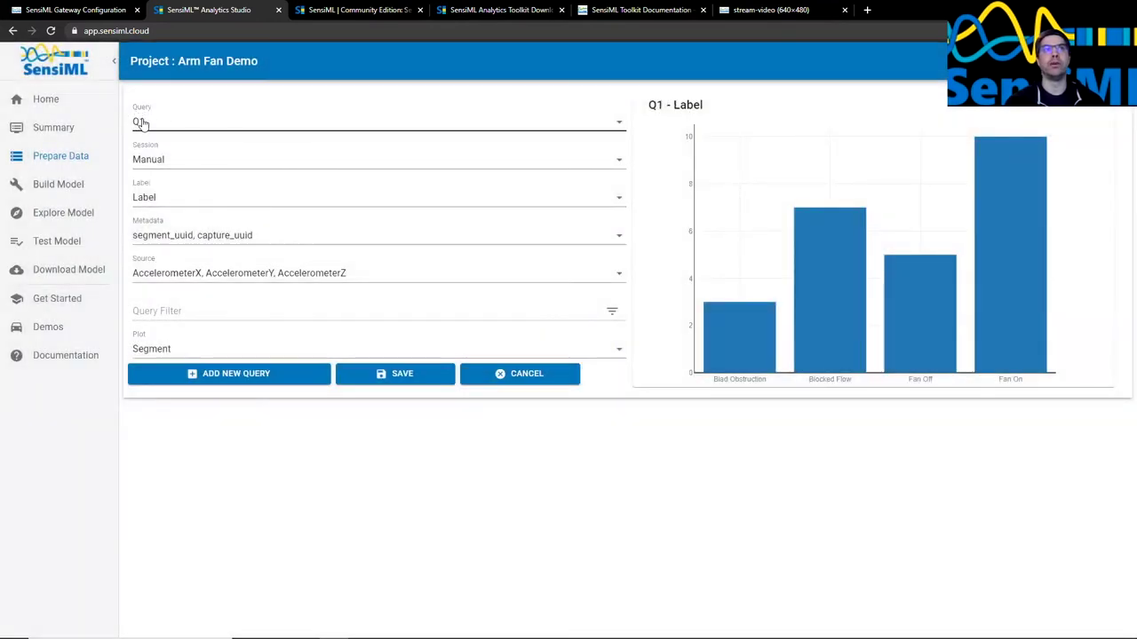
left_click(167, 196)
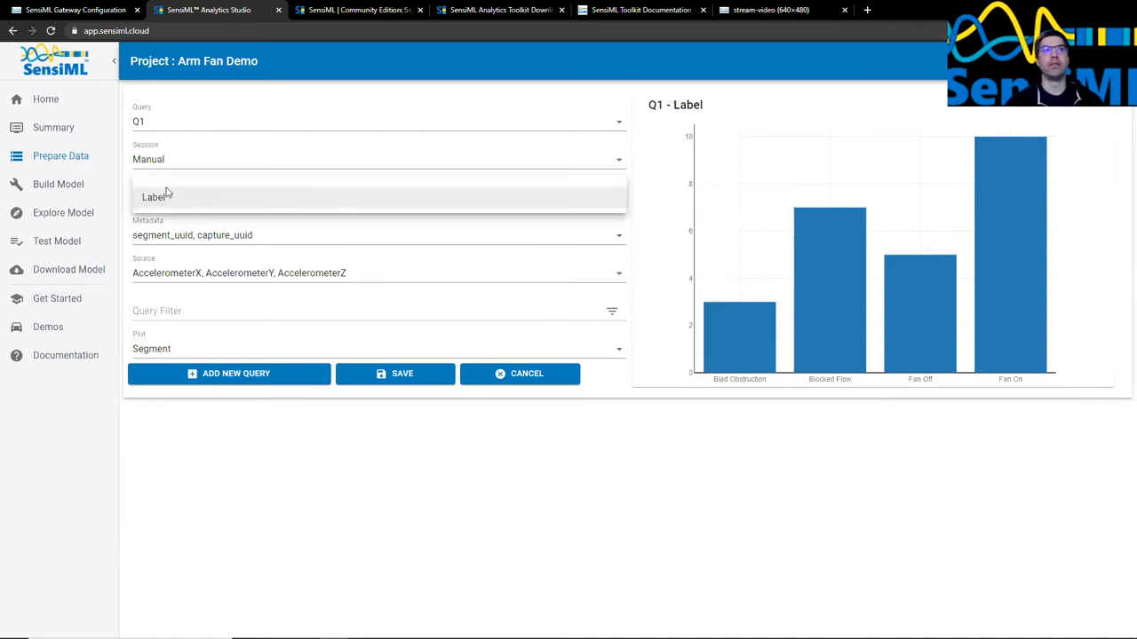
left_click(169, 198)
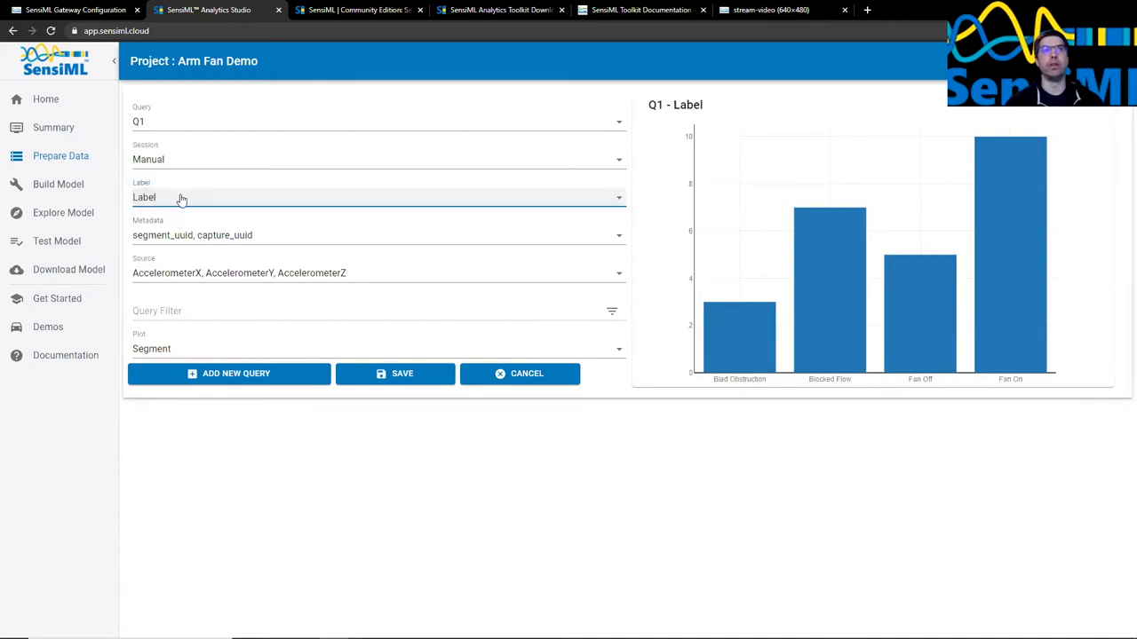
- Add the set field to the metadata of query Q1
left_click(246, 237)
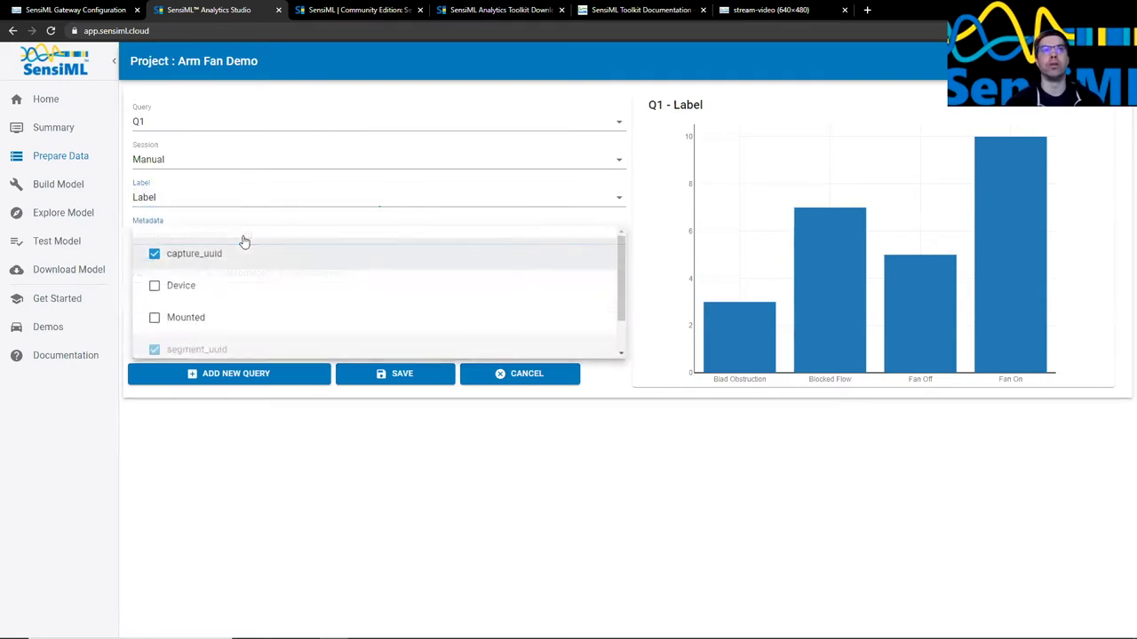
scroll(205, 296, "down", 1)
left_click(203, 343)
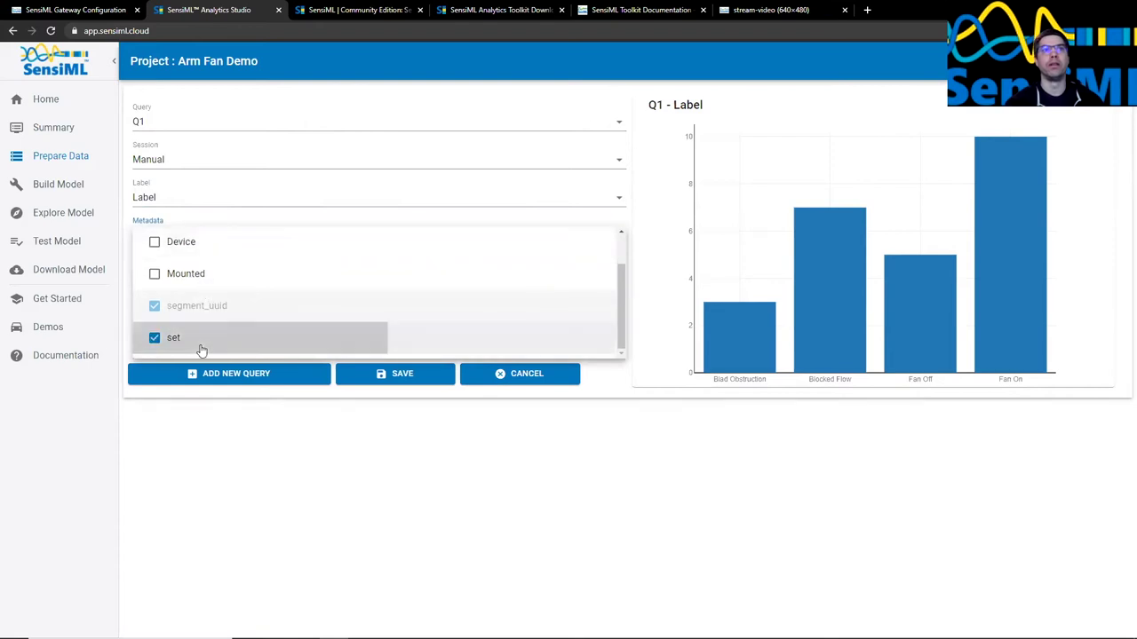
left_click(261, 423)
left_click(268, 341)
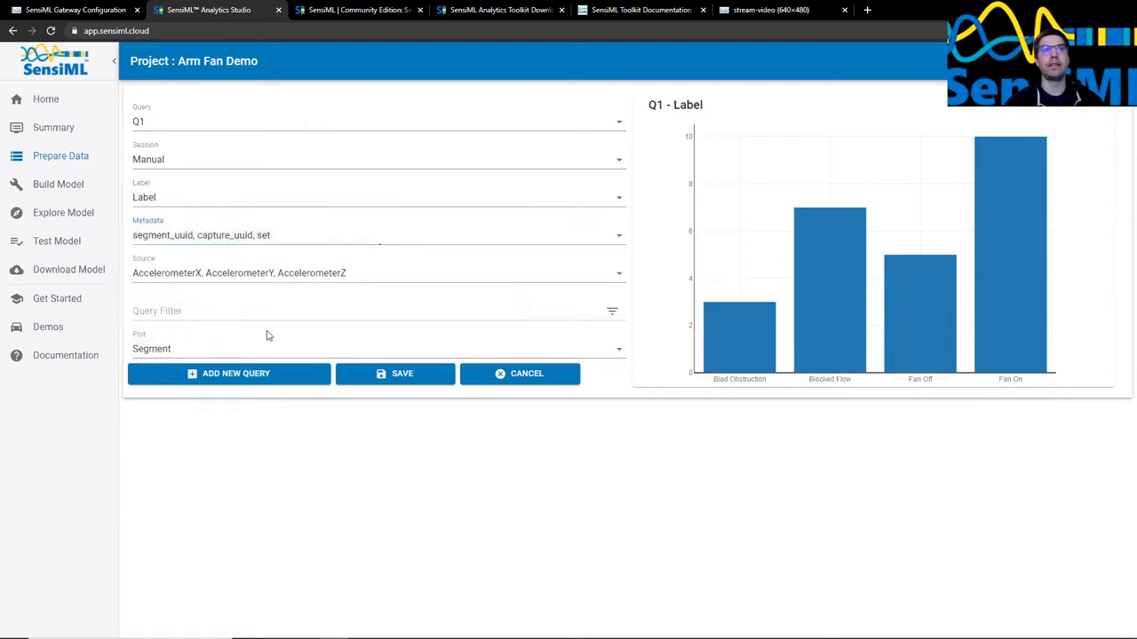
- Add a filter to query Q1 that limits the set field to train, and save the query
left_click(612, 312)
left_click(466, 348)
left_click(452, 365)
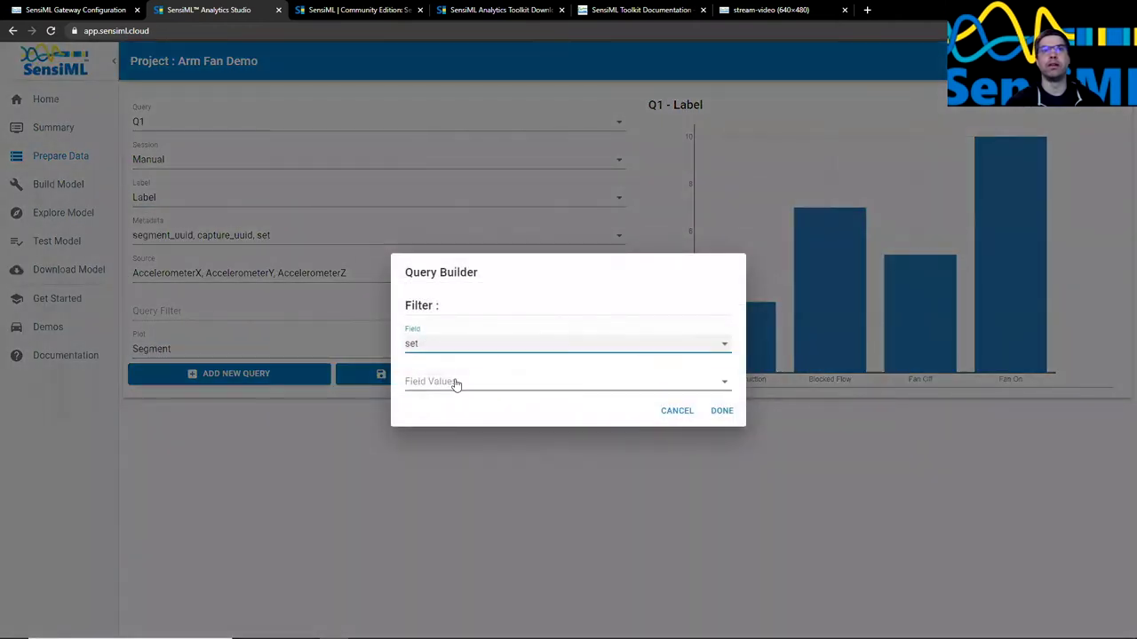
left_click(454, 383)
left_click(452, 442)
left_click(490, 477)
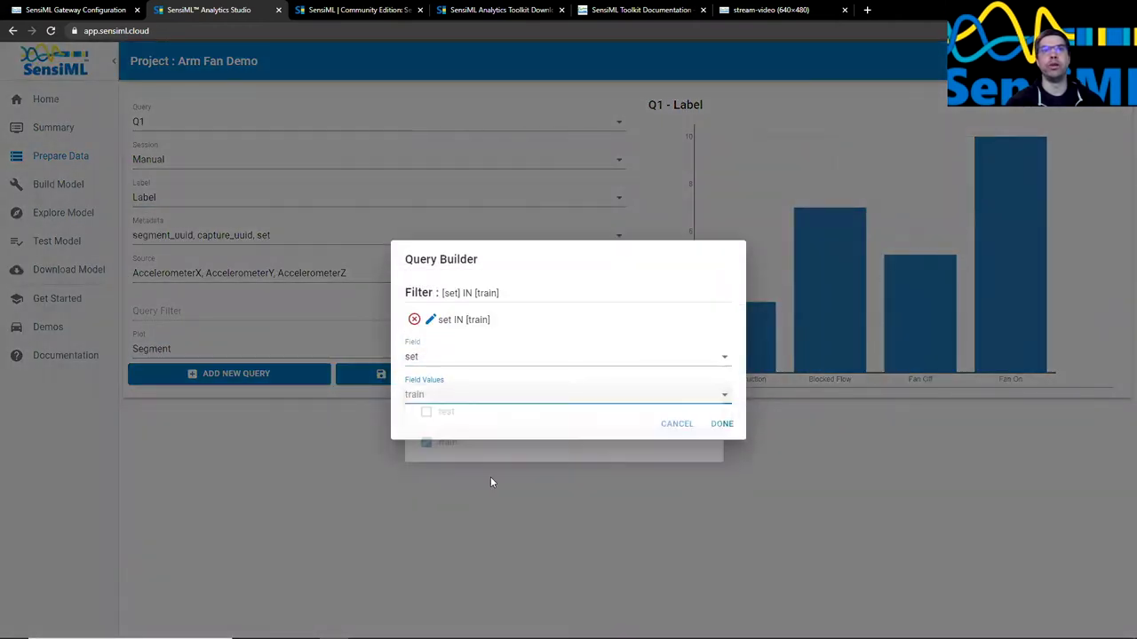
left_click(719, 425)
left_click(399, 375)
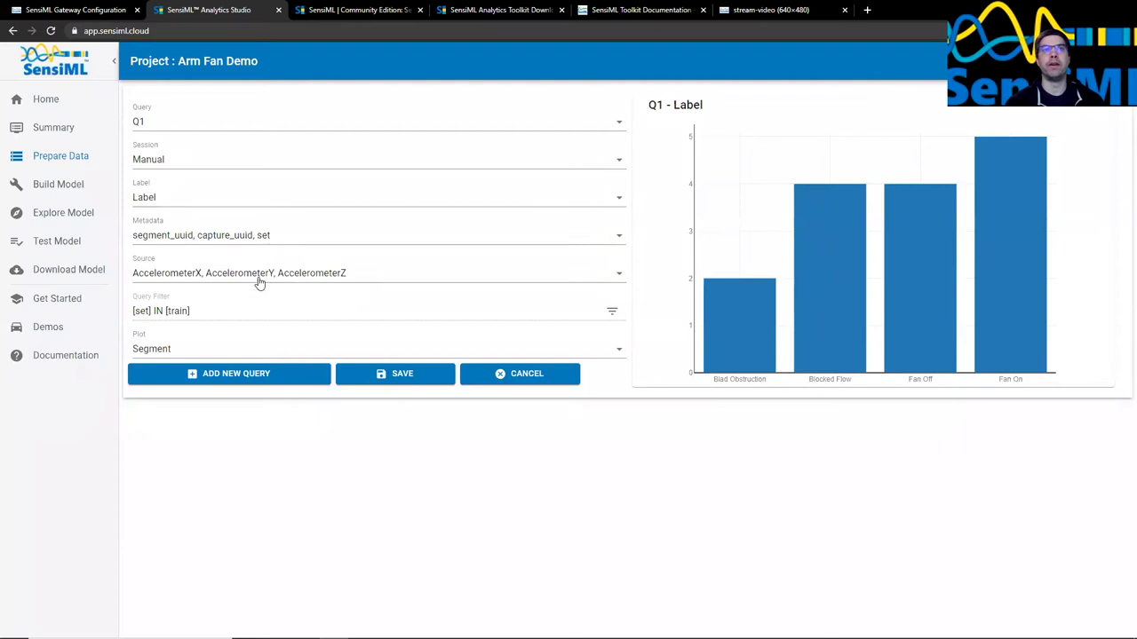
- Plot the Q1 label distribution by Samples instead of Segment and examine the bars for each label
mouse_move(721, 293)
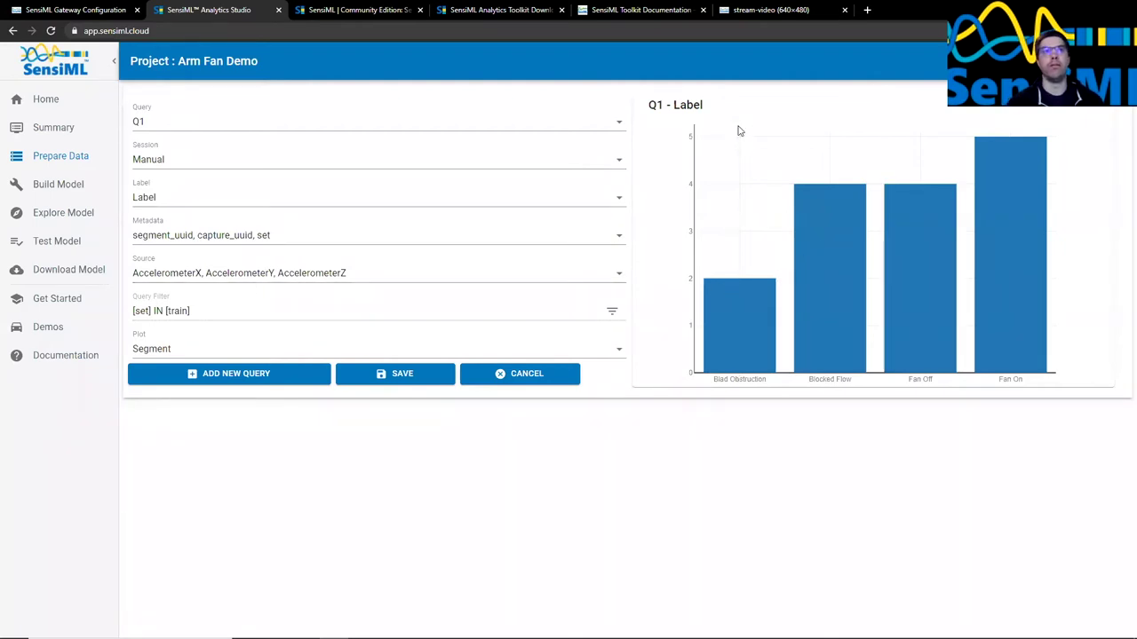
mouse_move(759, 327)
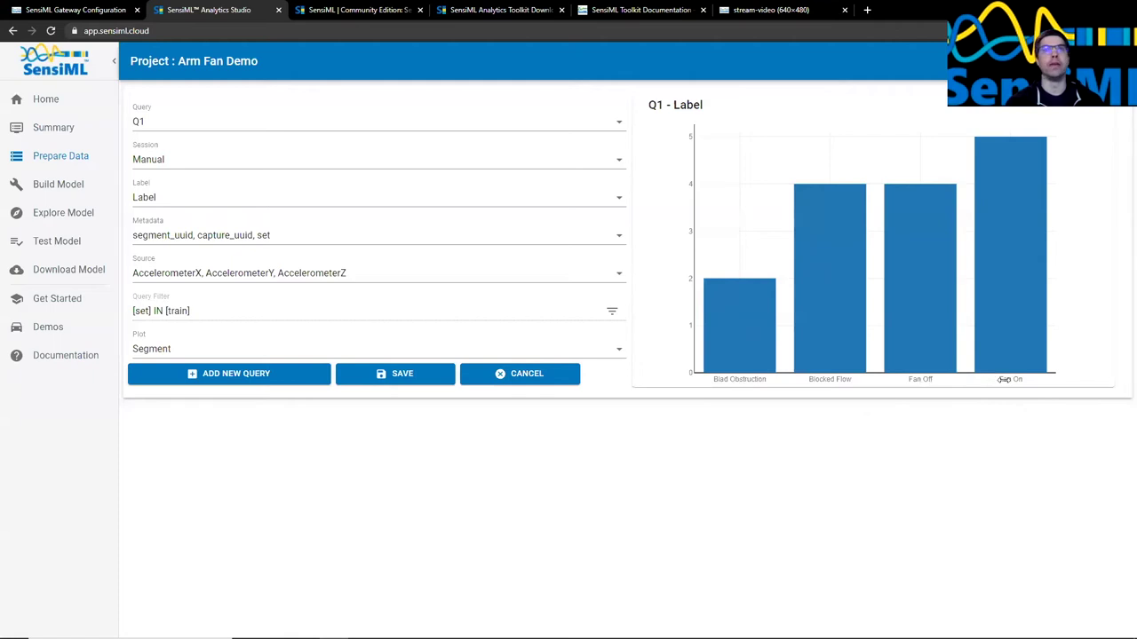
left_click(382, 346)
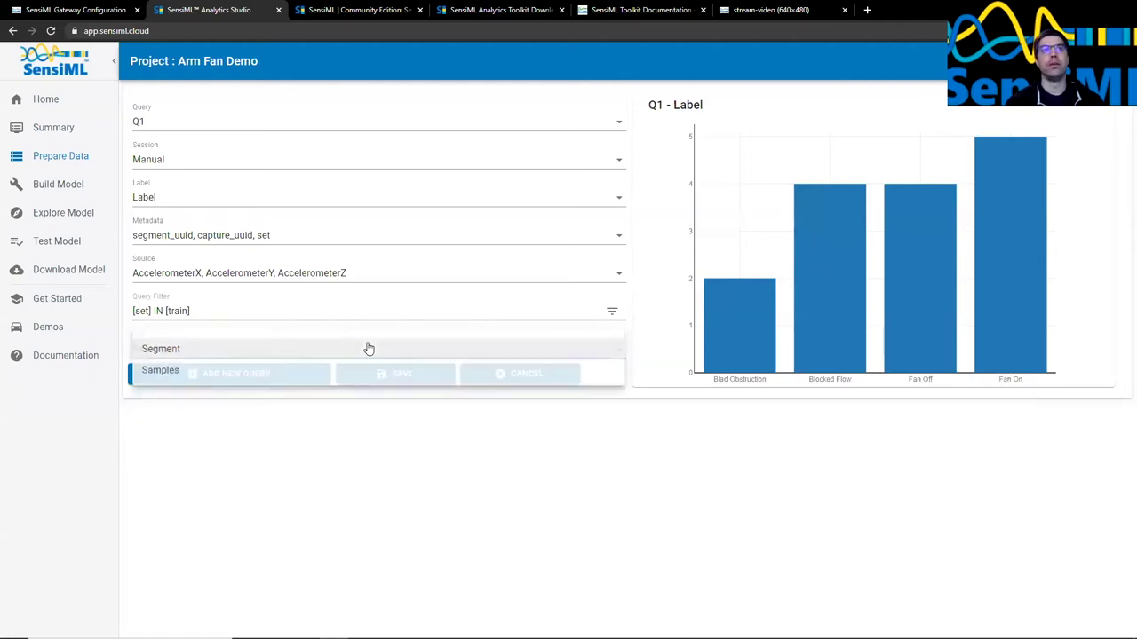
left_click(311, 380)
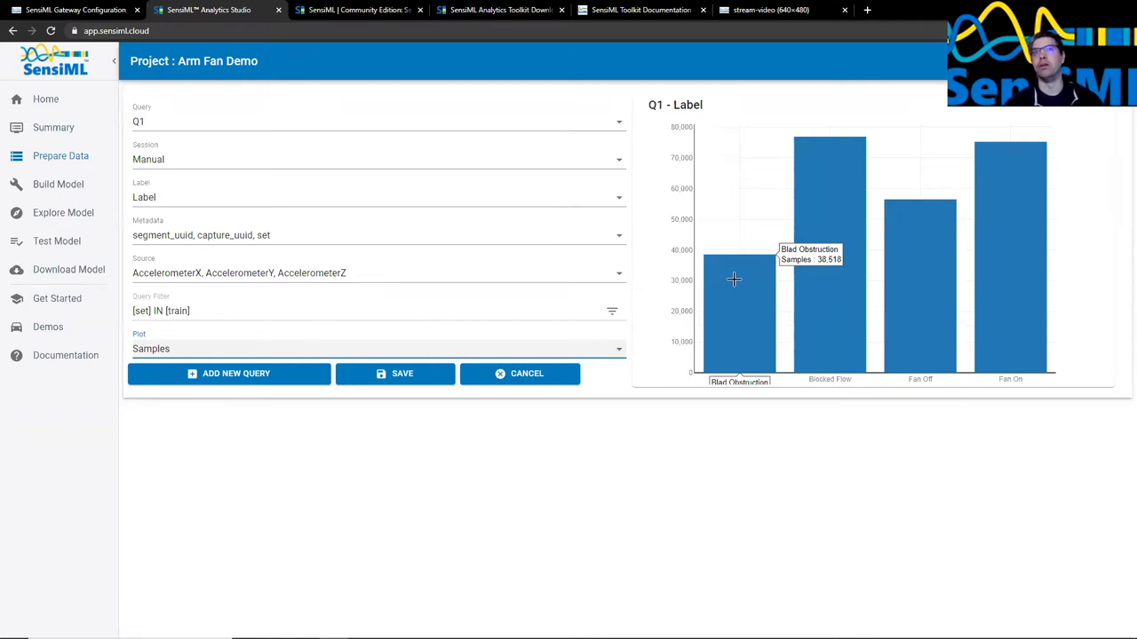
mouse_move(835, 251)
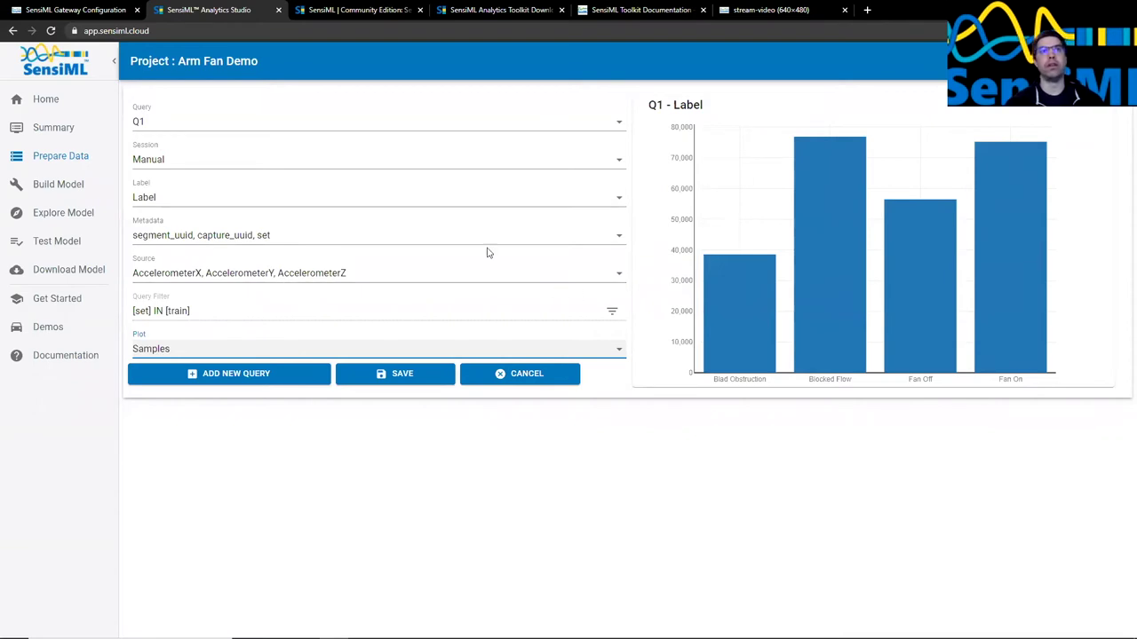
- Open the model-building settings for pipeline P1 and choose Q1 as its query
left_click(75, 188)
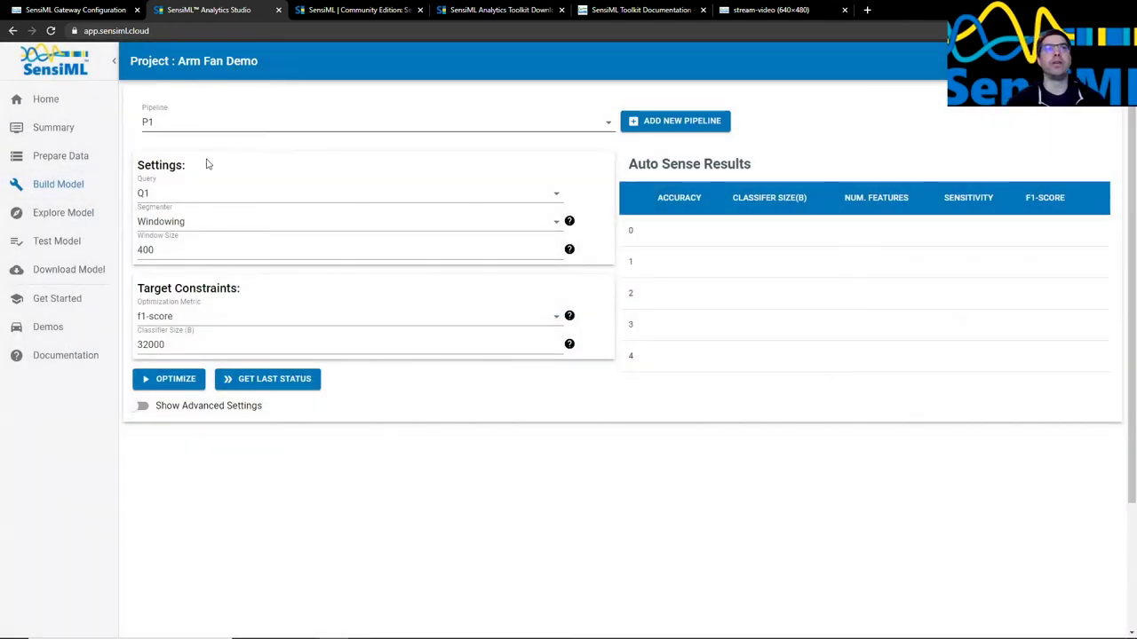
left_click(177, 196)
left_click(167, 193)
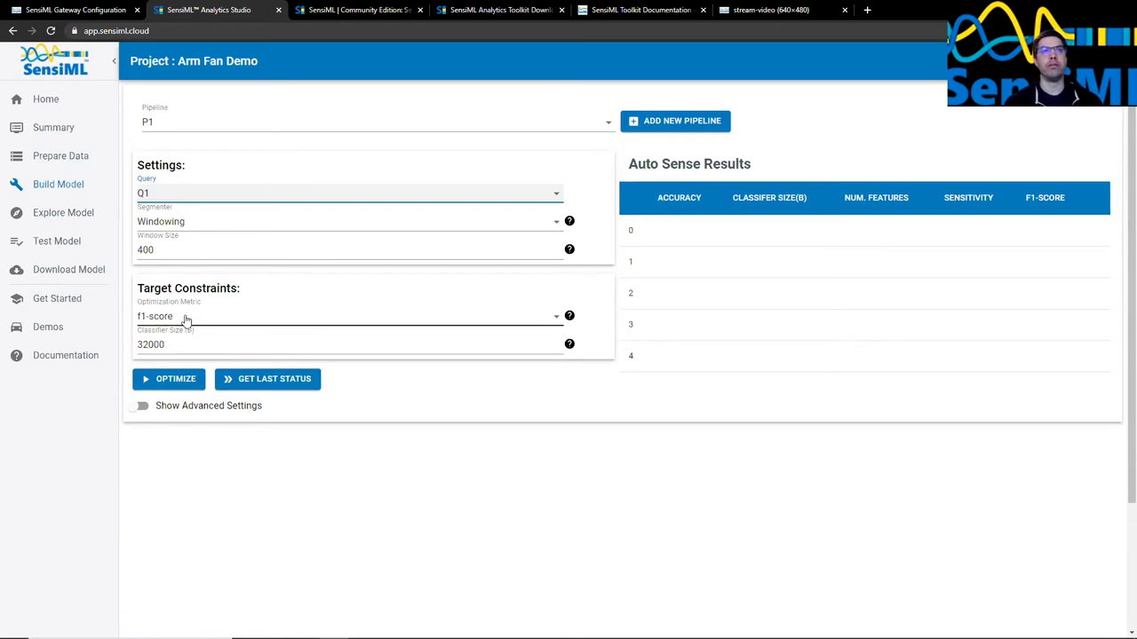
- Examine pipeline P1's classifier size constraint and its advanced pipeline, genetic search, feature extractor and validation settings, leaving the advanced settings hidden
double_click(233, 344)
left_click(240, 344)
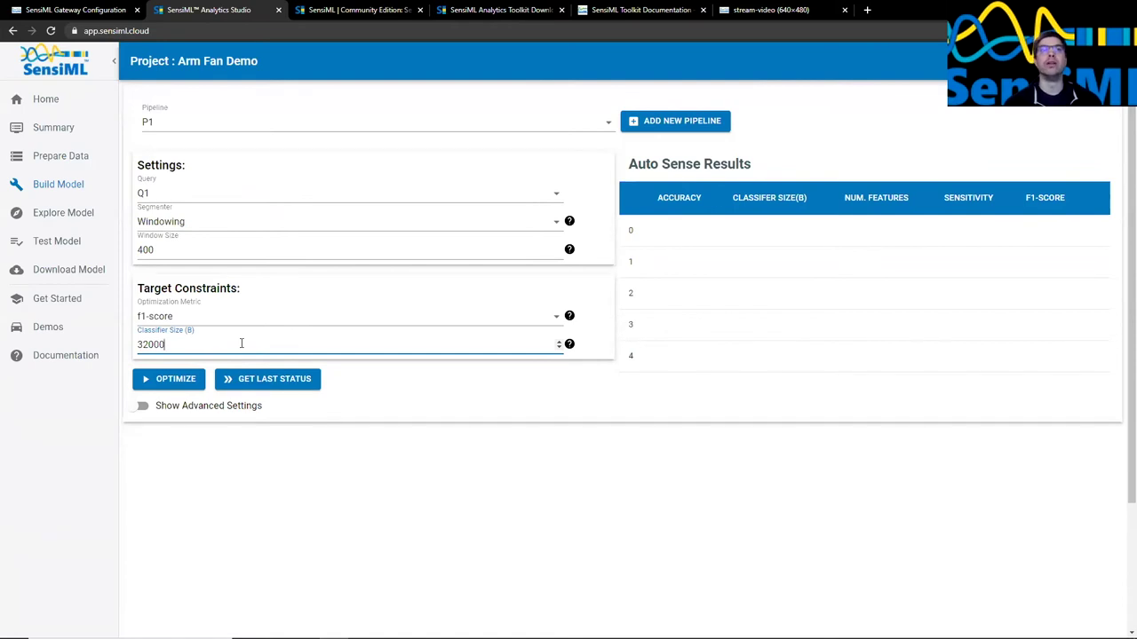
double_click(175, 343)
left_click(205, 343)
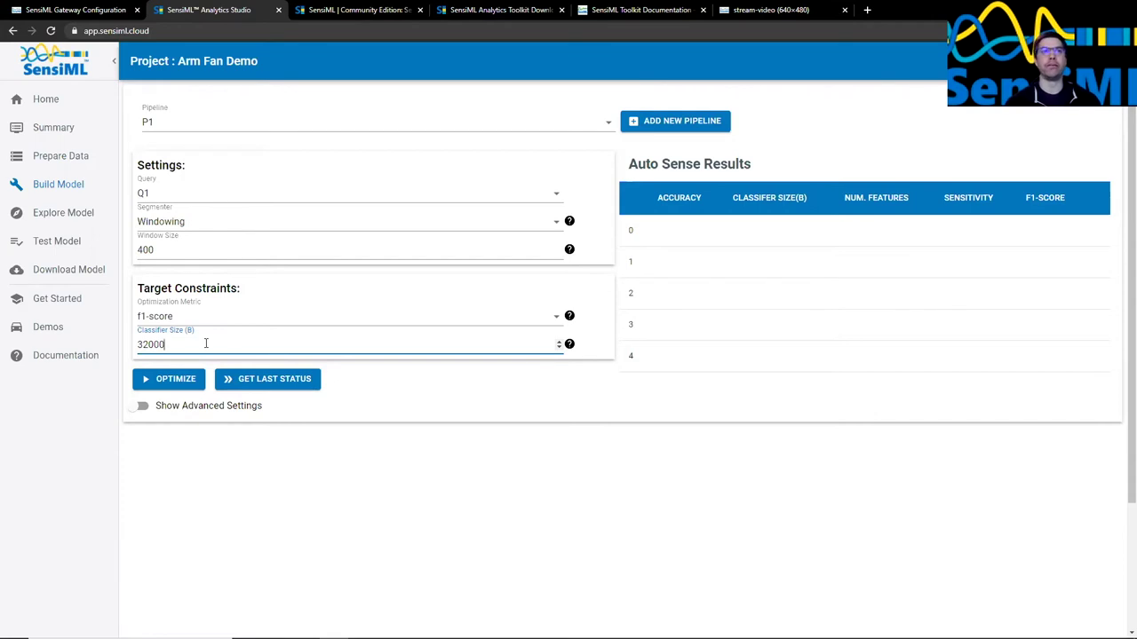
left_click(142, 405)
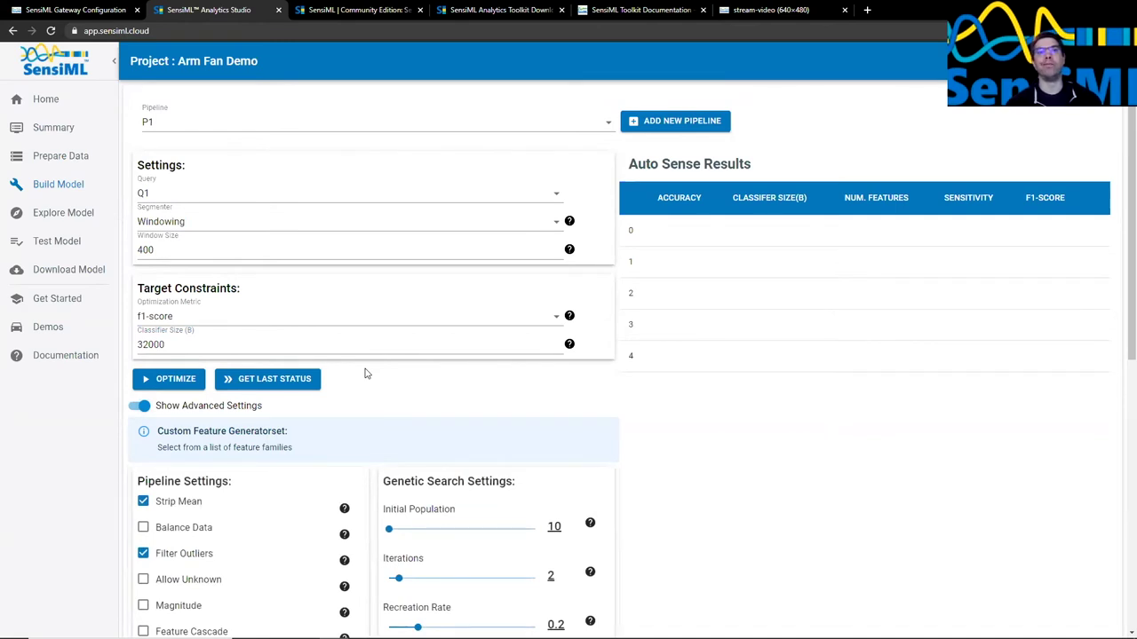
scroll(383, 299, "down", 3)
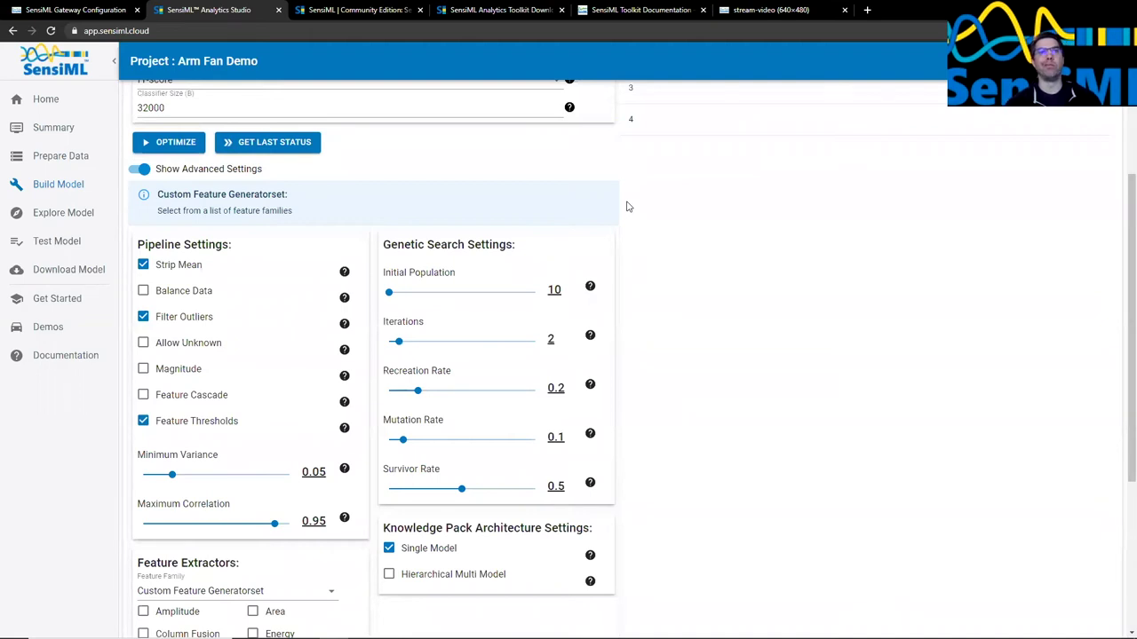
scroll(376, 223, "down", 3)
scroll(373, 225, "up", 3)
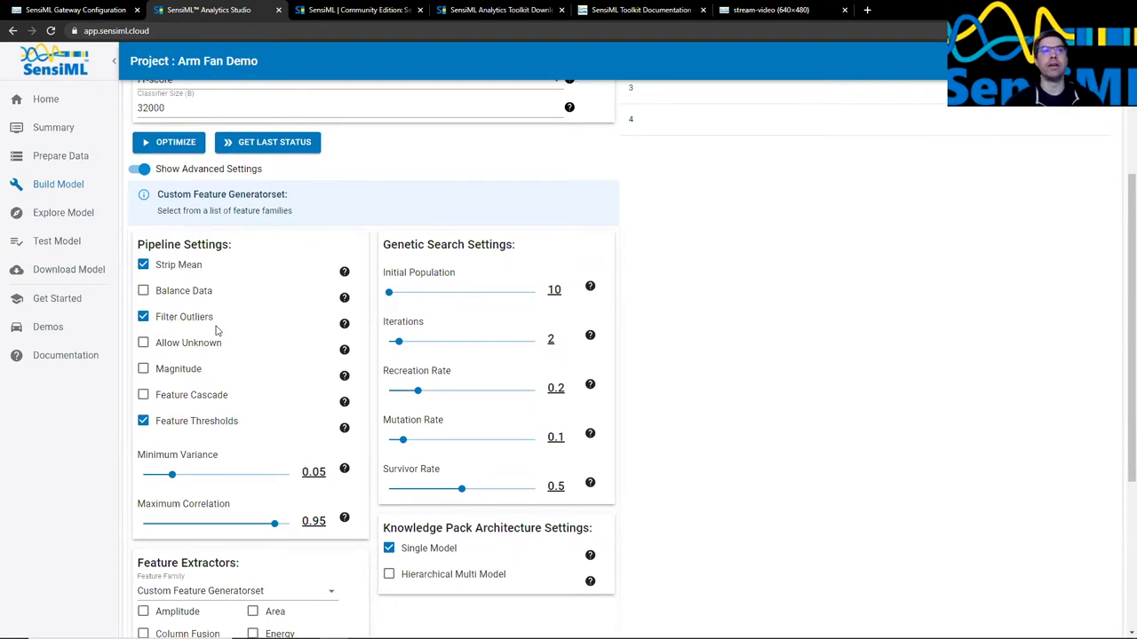
scroll(216, 331, "down", 1)
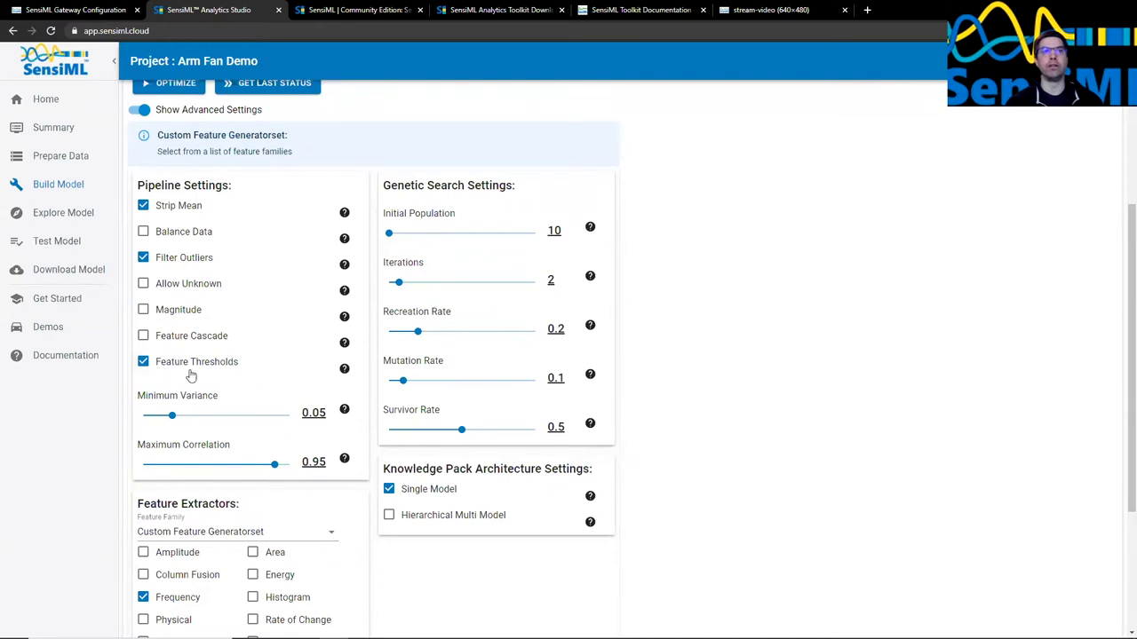
scroll(224, 366, "down", 3)
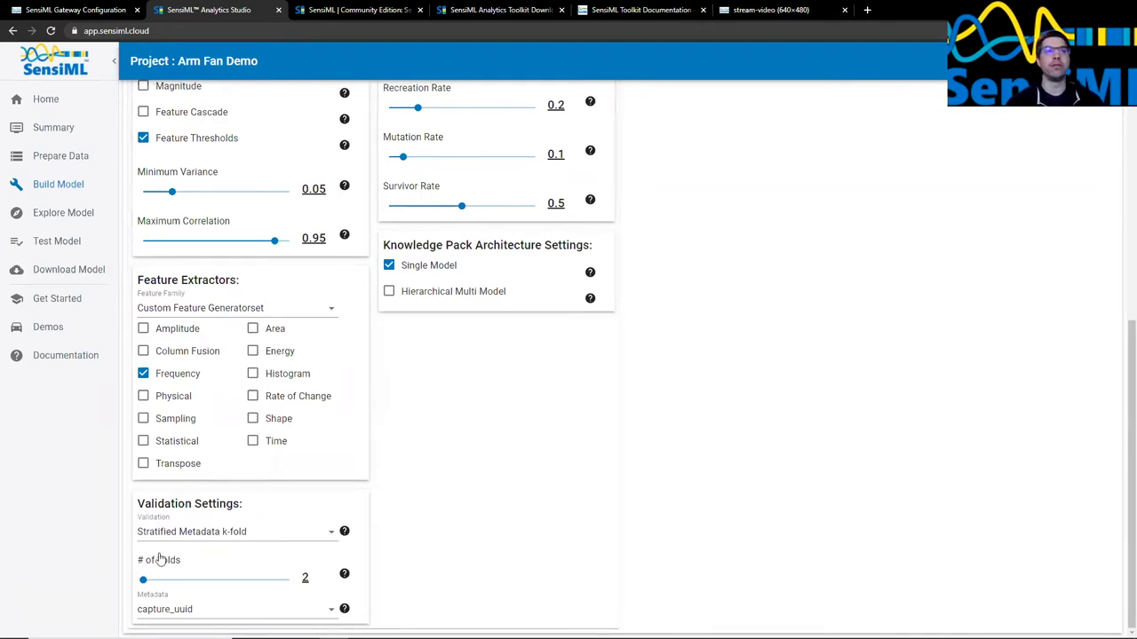
scroll(266, 462, "up", 3)
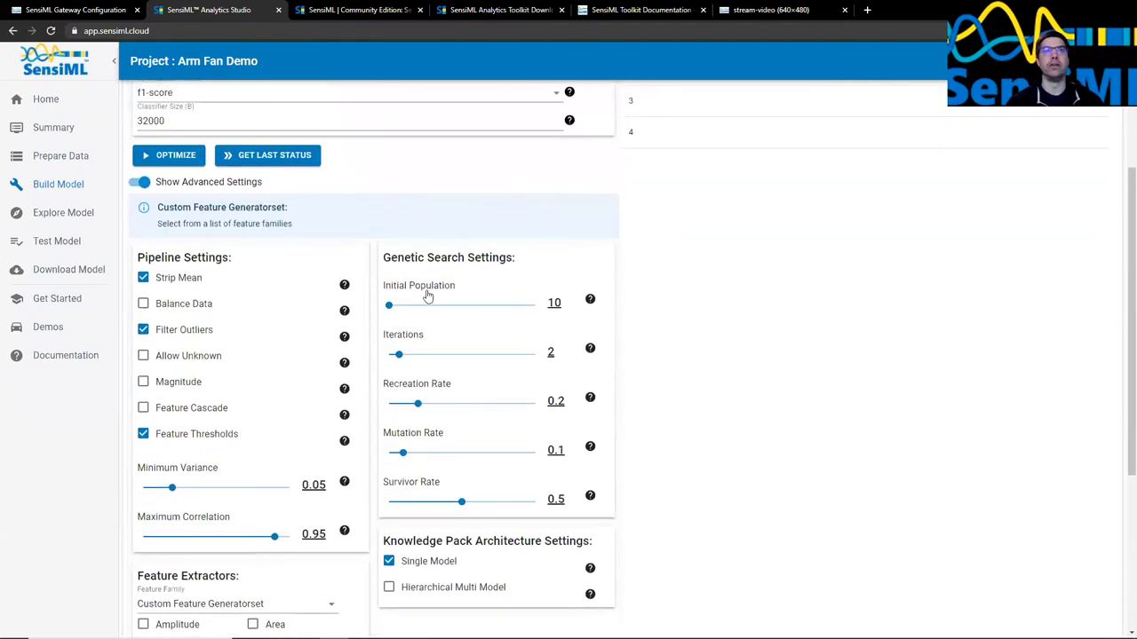
scroll(524, 364, "up", 3)
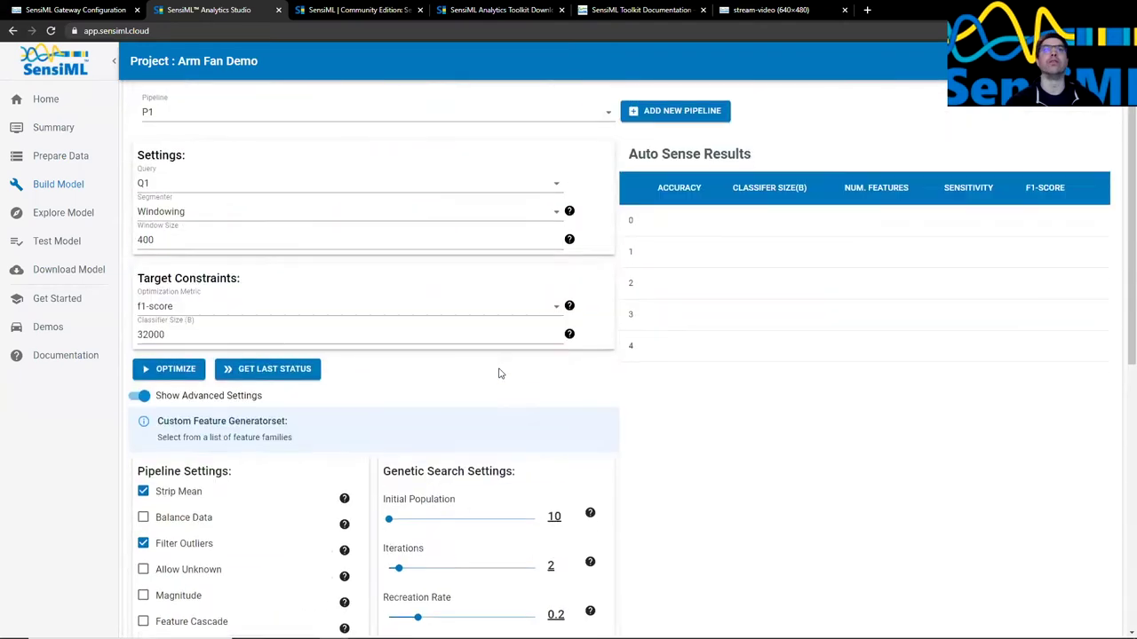
left_click(144, 406)
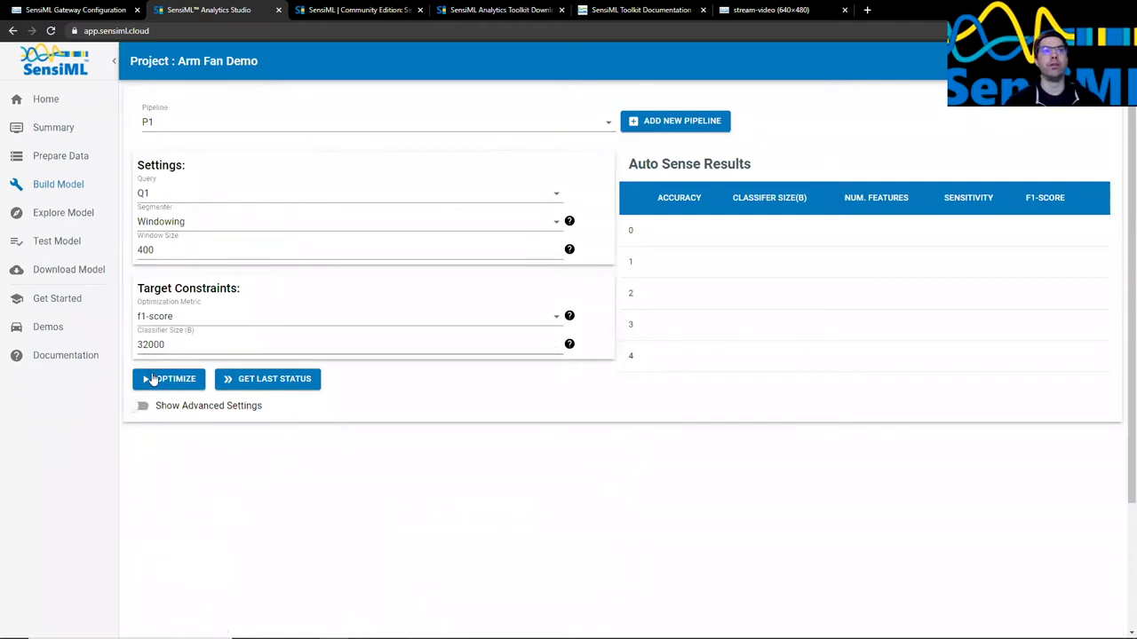
- Start the optimization of pipeline P1 and follow its iterations and population progress in the pipeline log
left_click(165, 380)
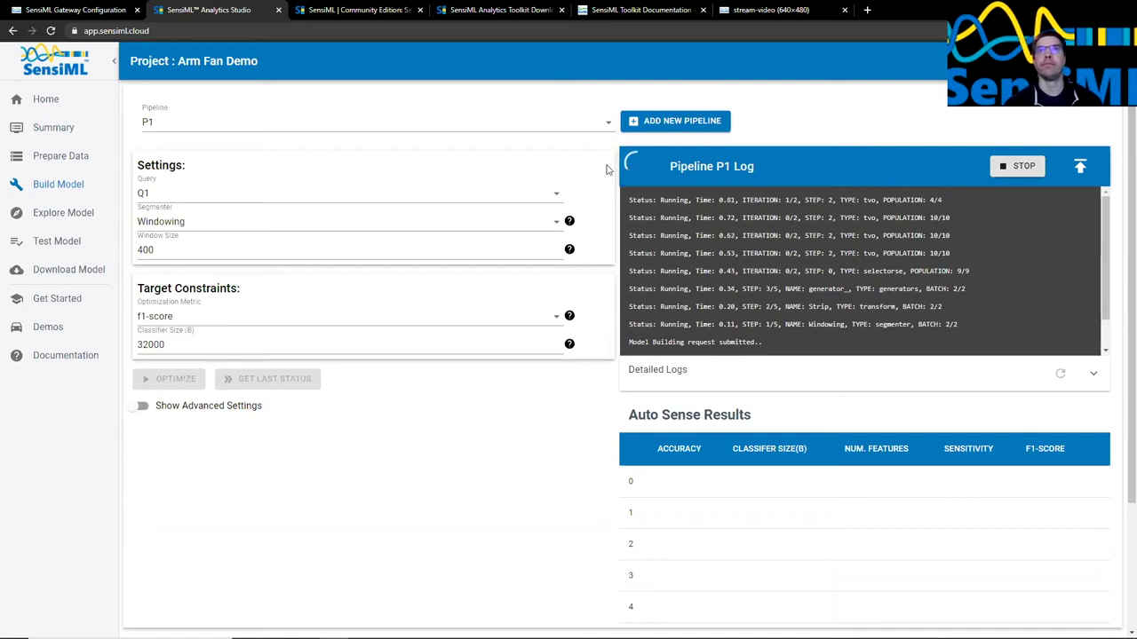
left_click_drag(689, 218, 636, 200)
left_click_drag(757, 272, 453, 266)
left_click(453, 267)
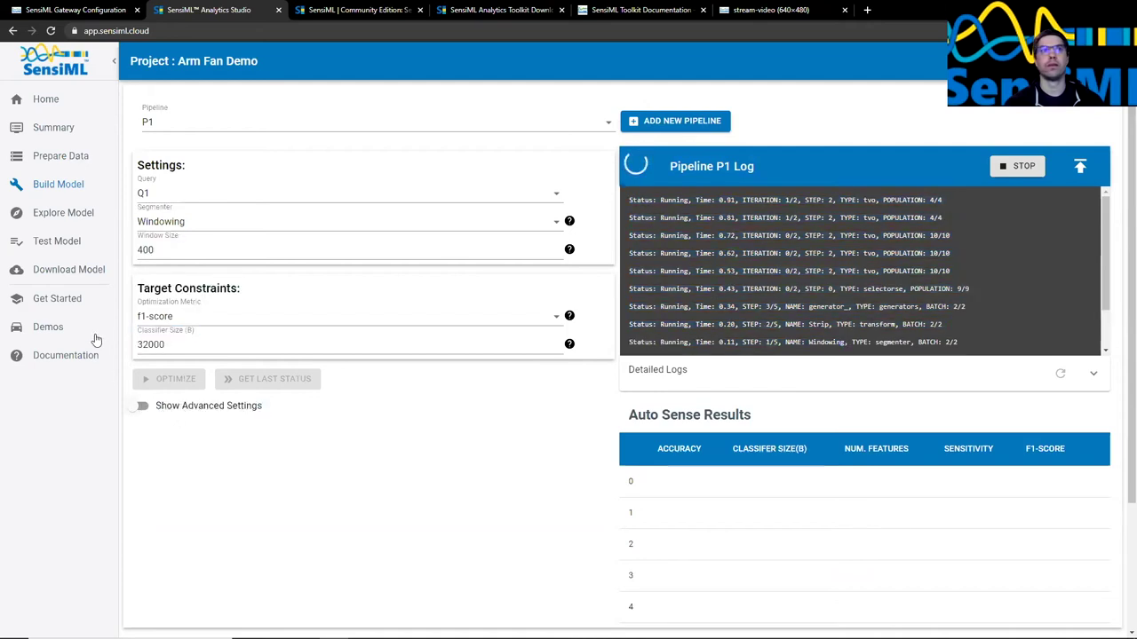
left_click_drag(702, 215, 737, 255)
left_click(805, 342)
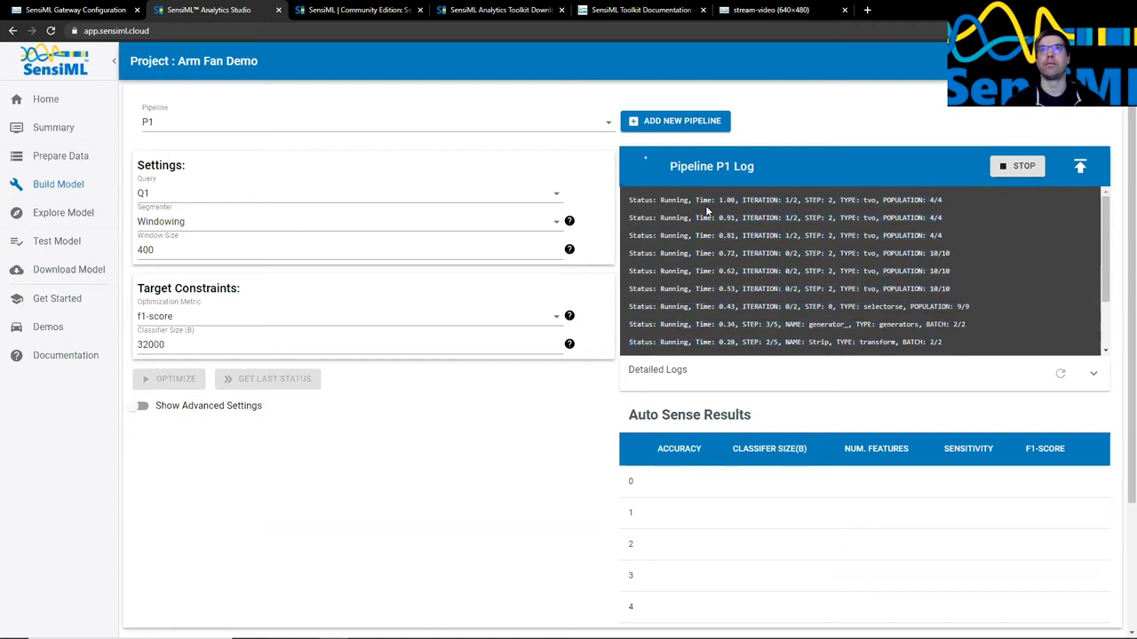
left_click_drag(695, 217, 842, 300)
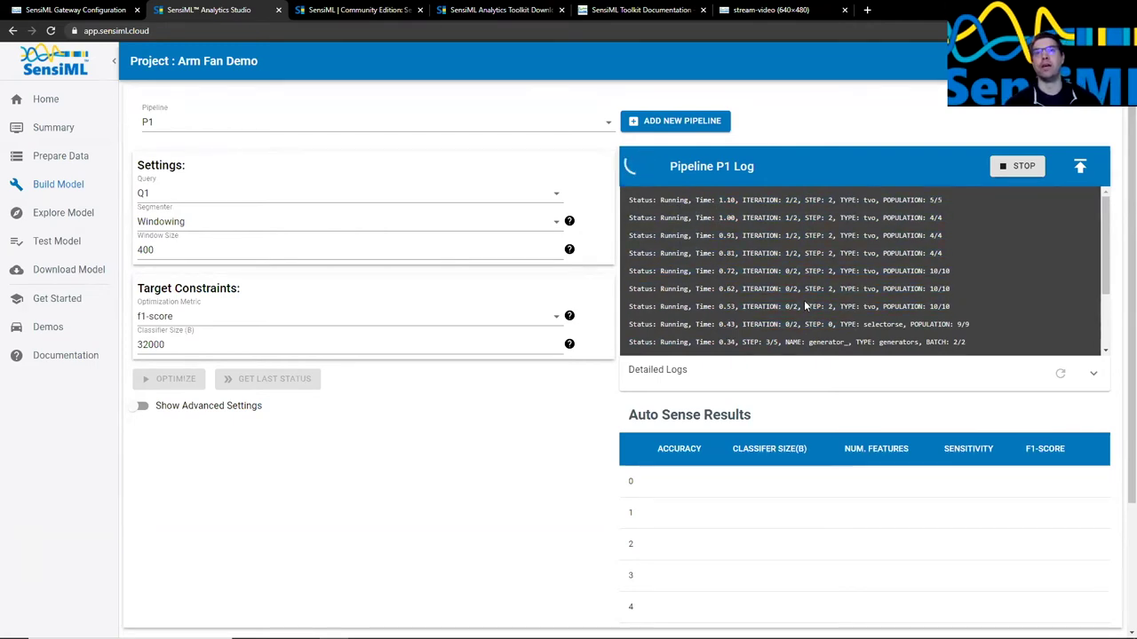
- Show the advanced settings again and review the genetic search's initial population and iterations
left_click(141, 406)
scroll(399, 338, "down", 2)
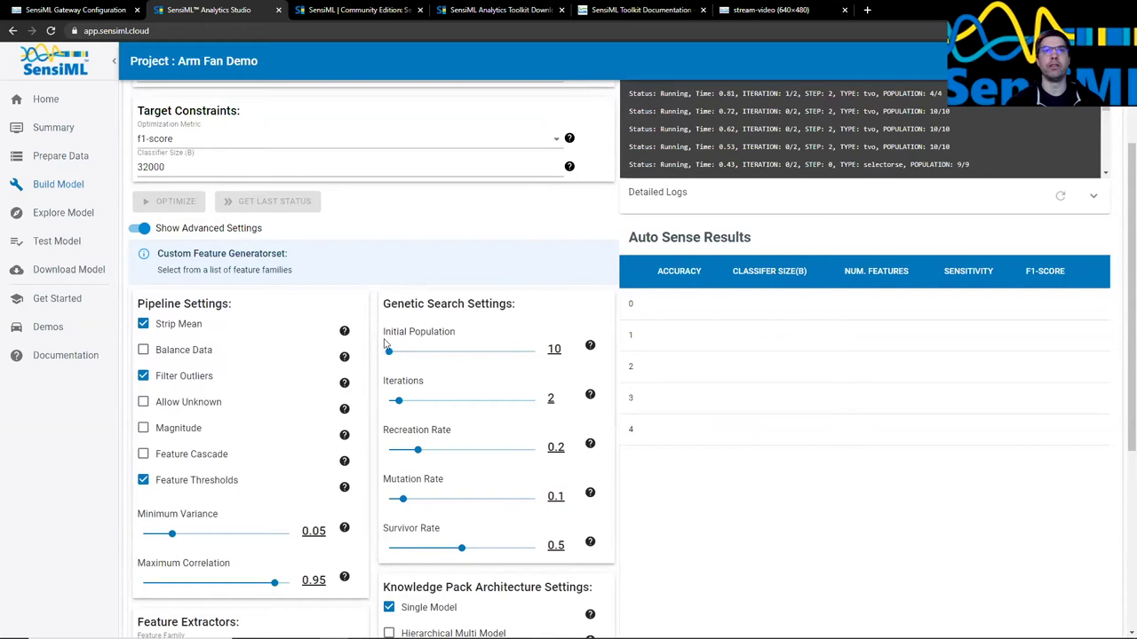
scroll(453, 337, "up", 2)
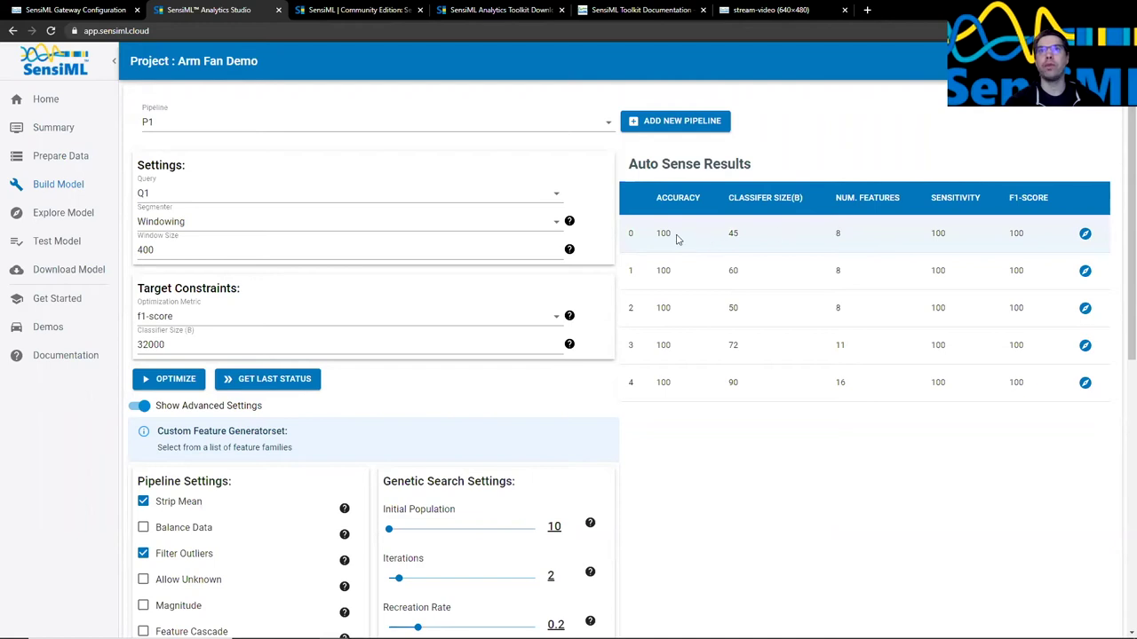
- Explore model P1_rank_0 and plot gen_0002_AccelerometerYmfcc_000000 as Feature X against gen_0008_AccelerometerYSpecEntr as Feature Y
left_click(666, 236)
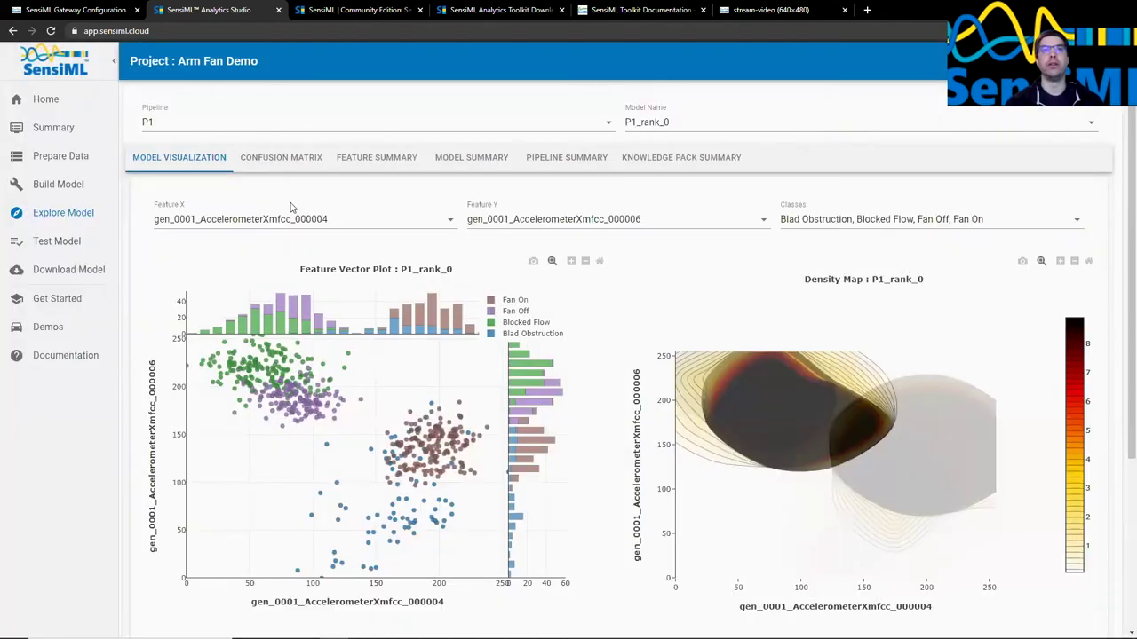
left_click(353, 221)
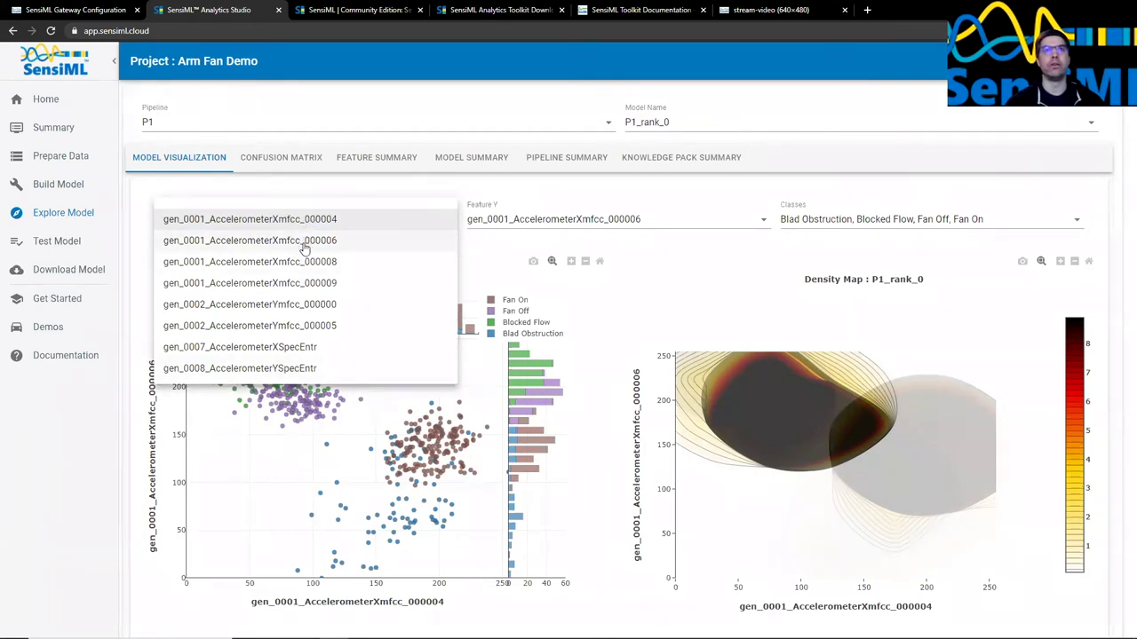
left_click(298, 307)
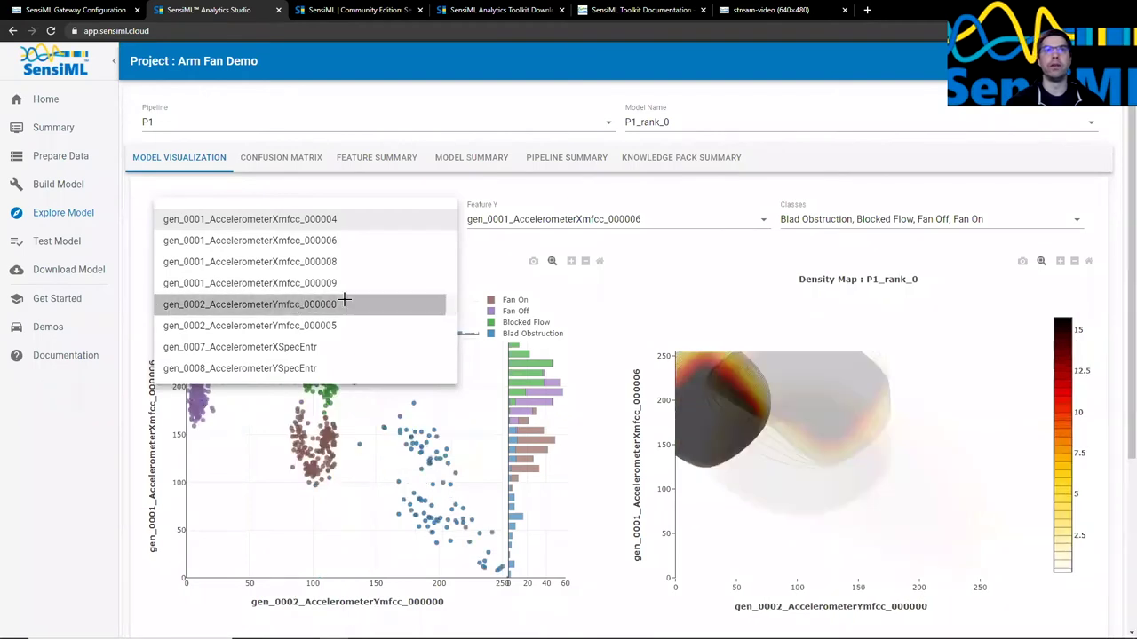
left_click(534, 227)
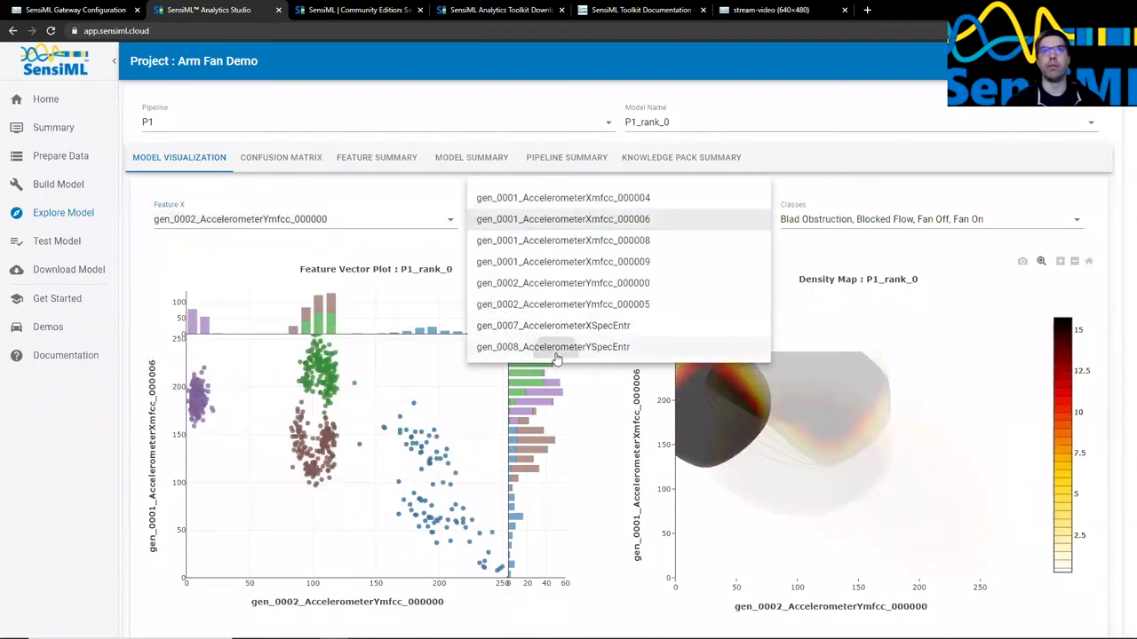
left_click(556, 347)
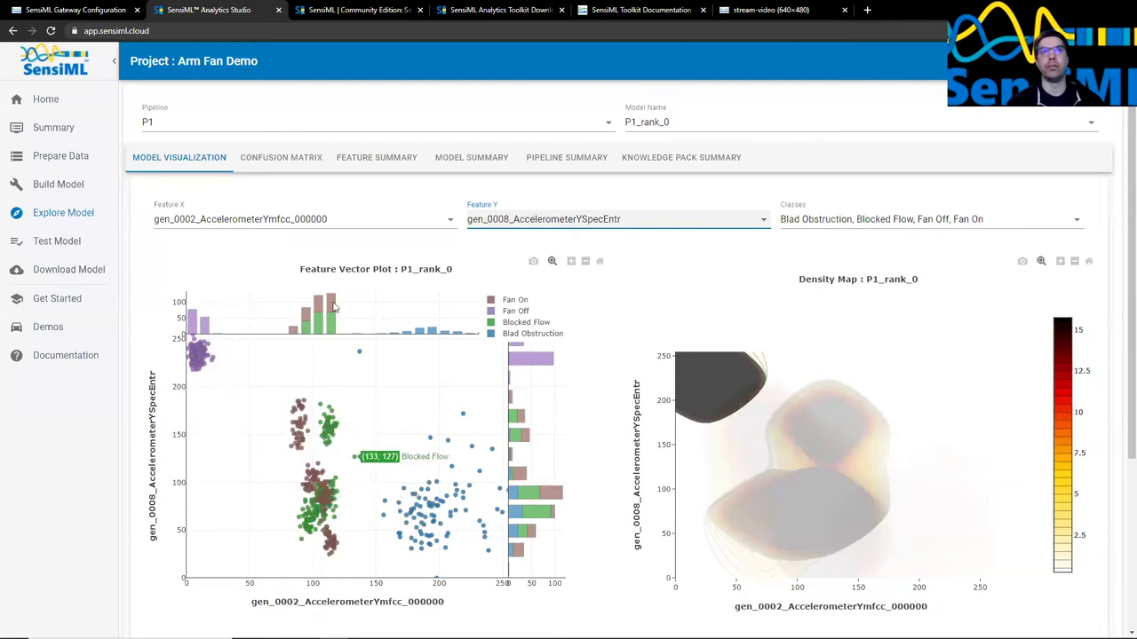
- Compare other feature pairs by switching Feature X and then Feature Y to gen_0002_AccelerometerYmfcc_000005
left_click(307, 222)
left_click(309, 282)
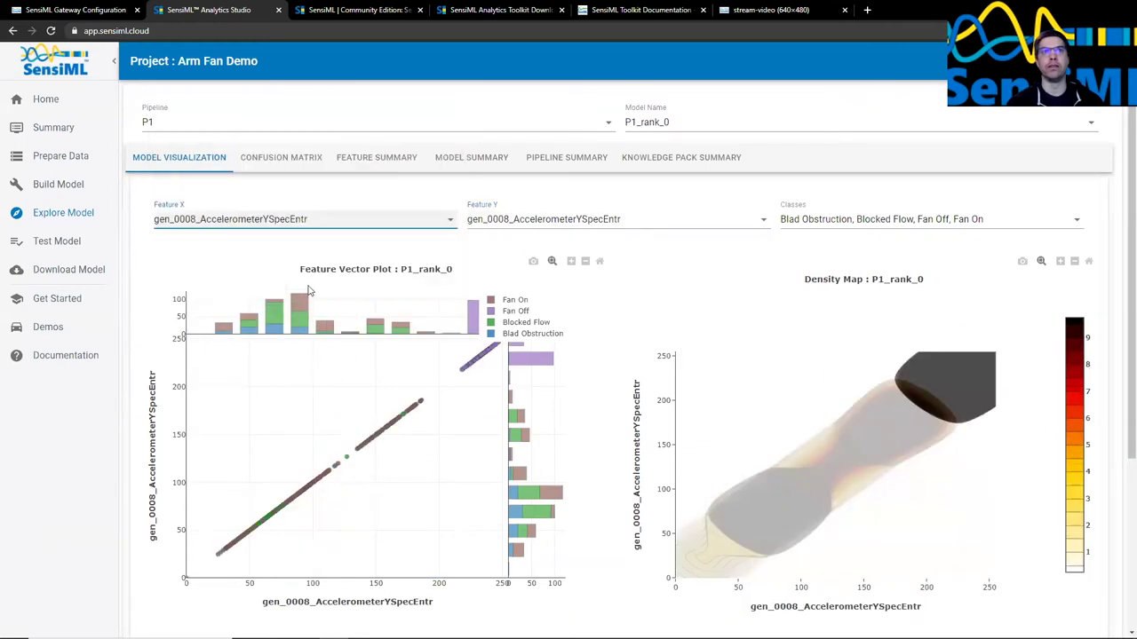
left_click(325, 227)
left_click(302, 181)
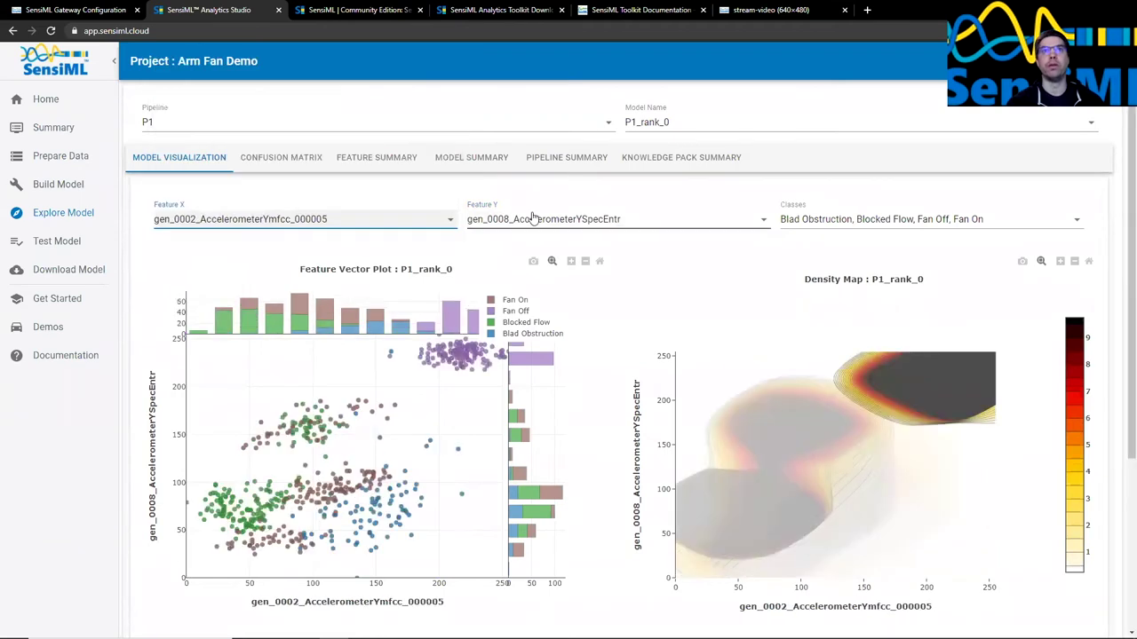
left_click(535, 220)
left_click(540, 178)
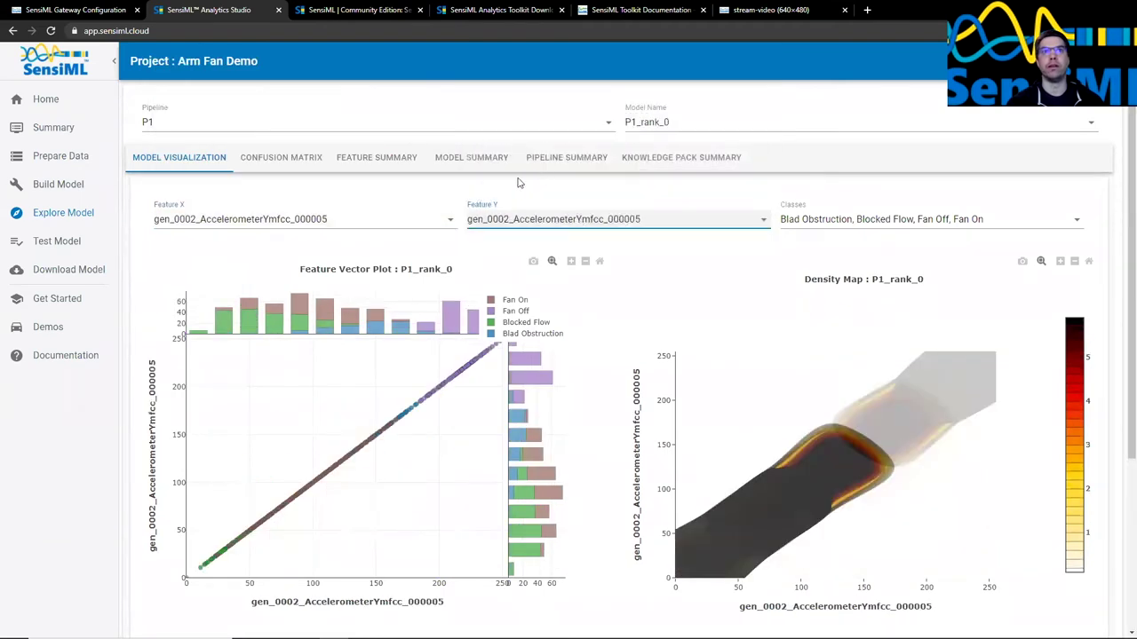
- Plot gen_0001_AccelerometerXmfcc_000008 as Feature X against gen_0007_AccelerometerXSpecEntr as Feature Y and examine the class separation
left_click(355, 219)
left_click(250, 154)
left_click(542, 220)
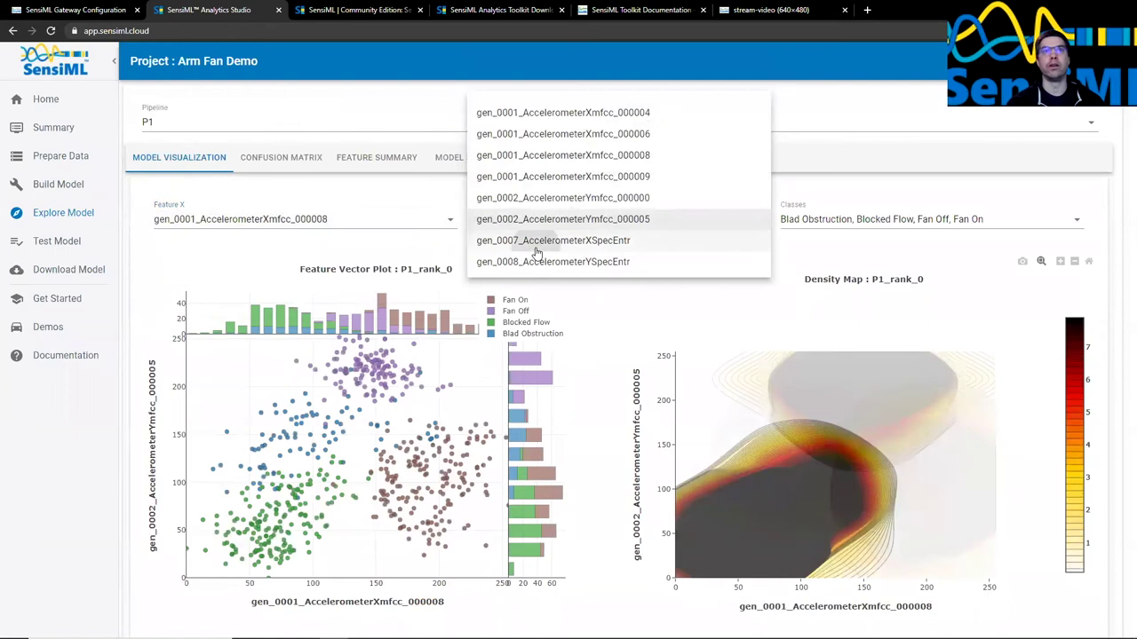
left_click(541, 241)
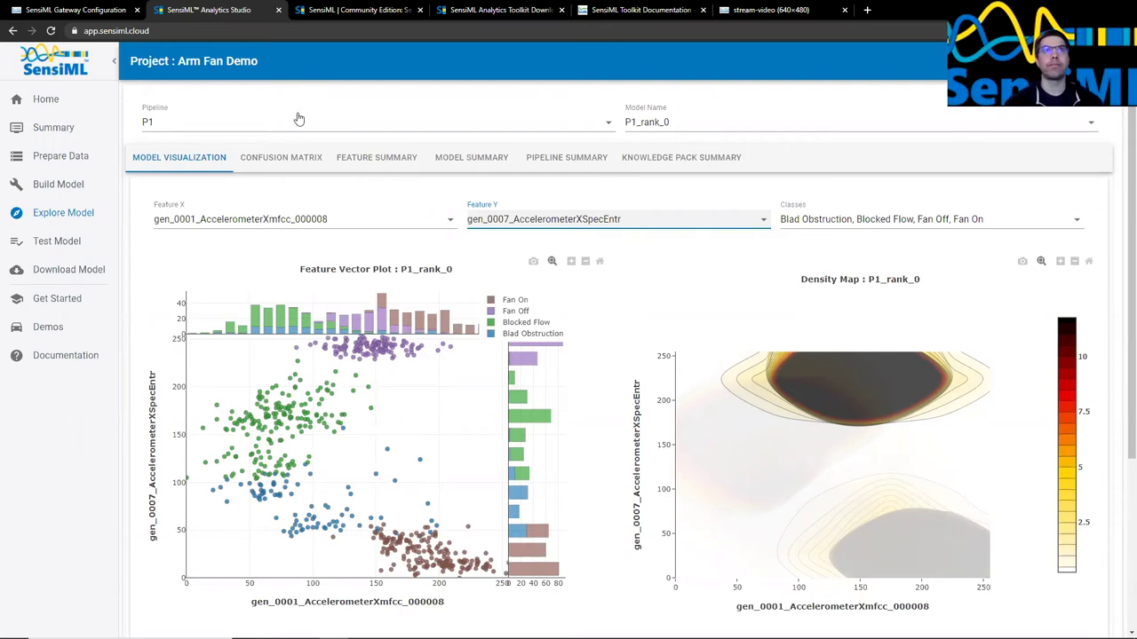
- Review P1_rank_0's confusion matrix and its feature, model, pipeline and knowledge pack summaries
left_click(286, 156)
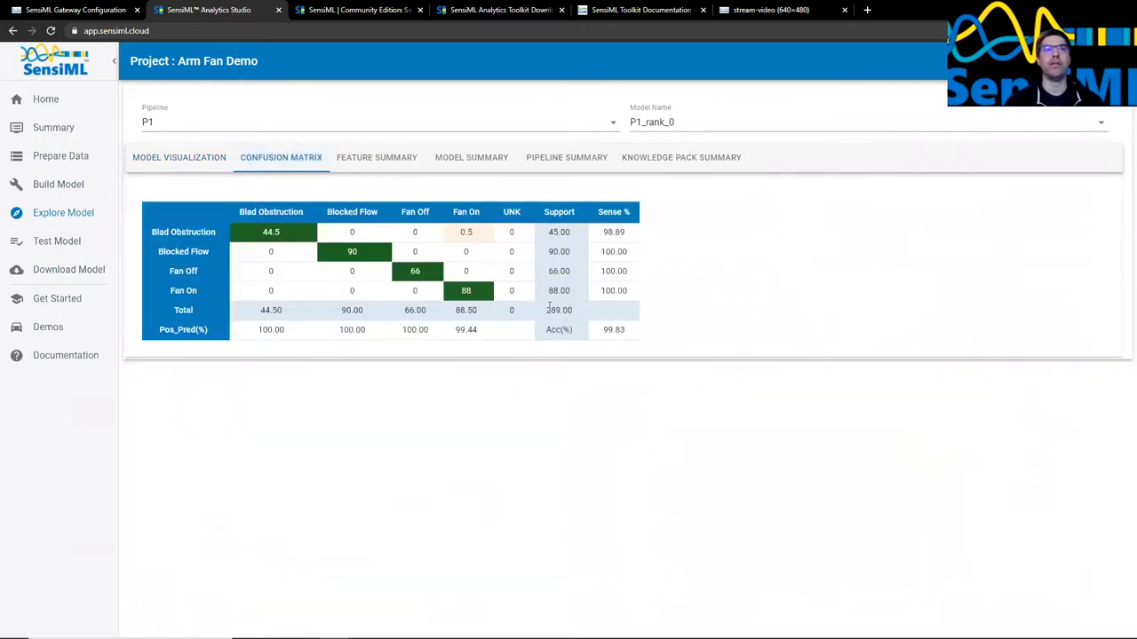
left_click(380, 153)
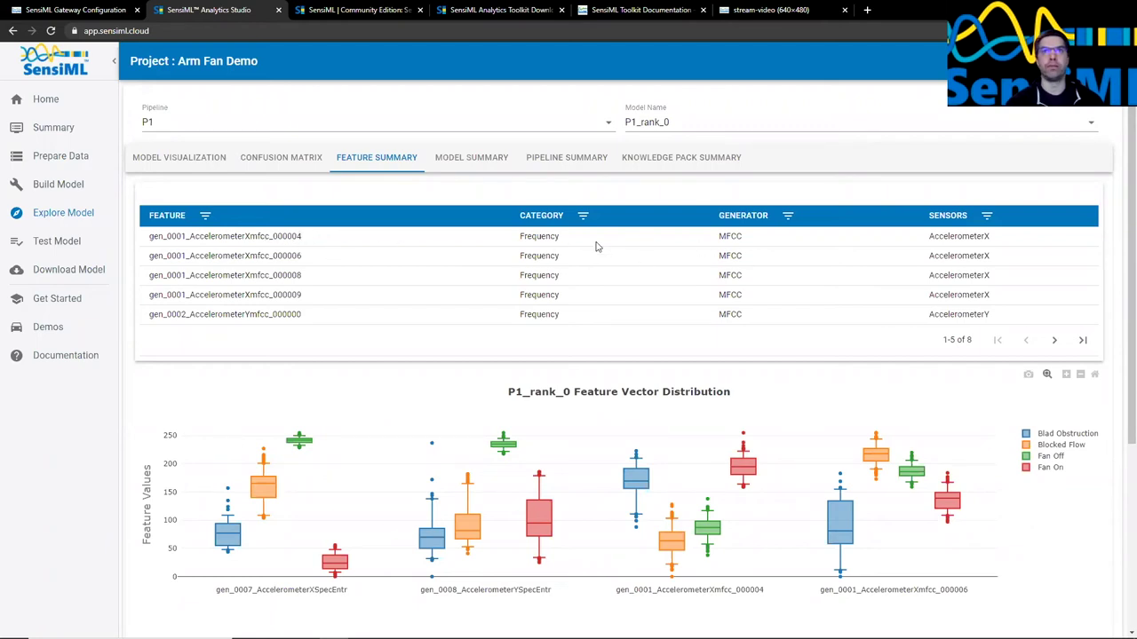
left_click(471, 160)
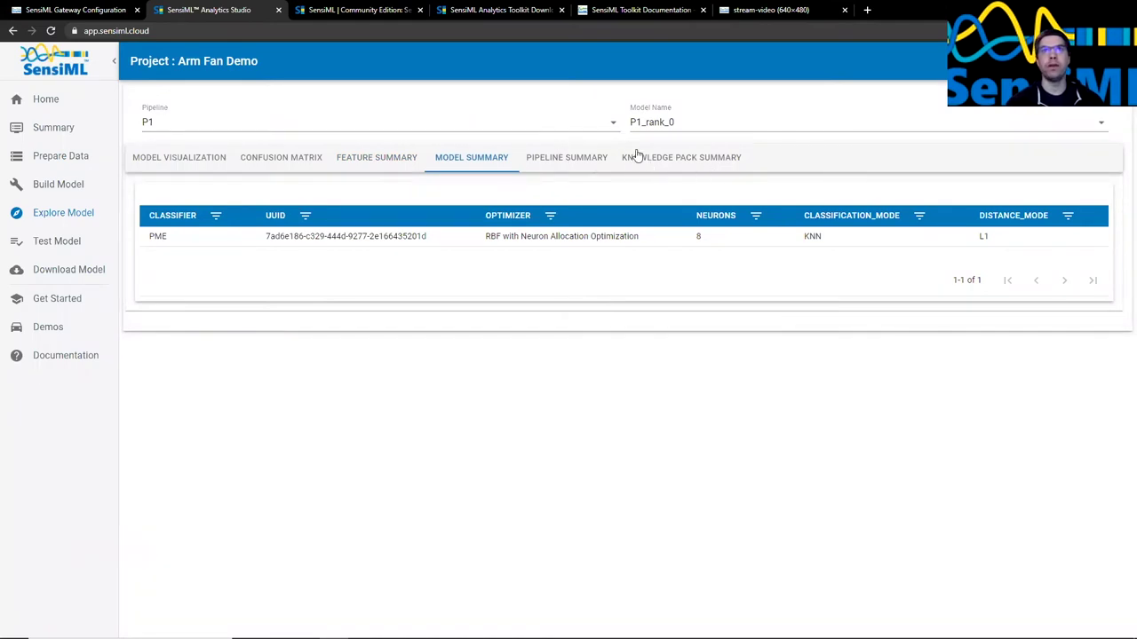
left_click(598, 157)
left_click(680, 160)
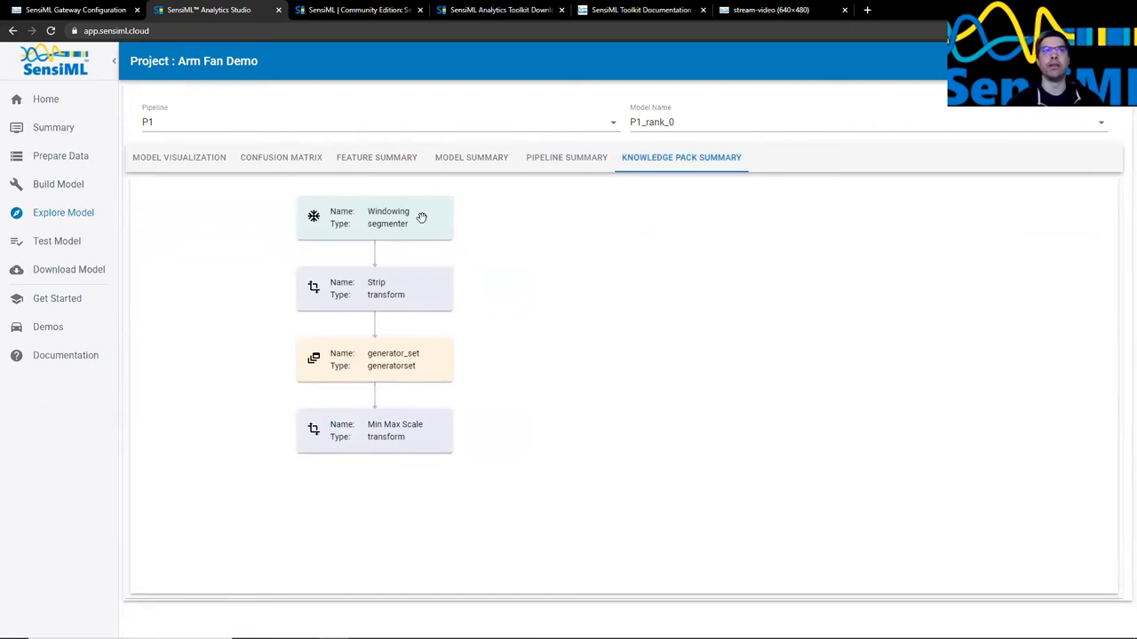
- Open model testing for P1_rank_0 and filter the captures to those whose set is test
left_click(61, 244)
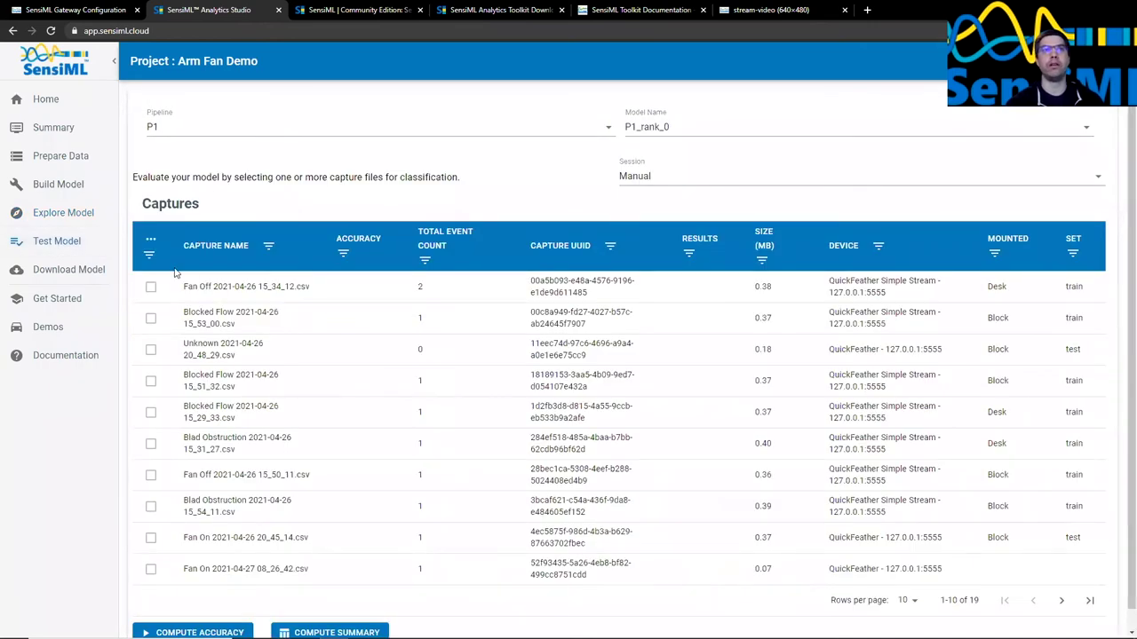
left_click(1073, 253)
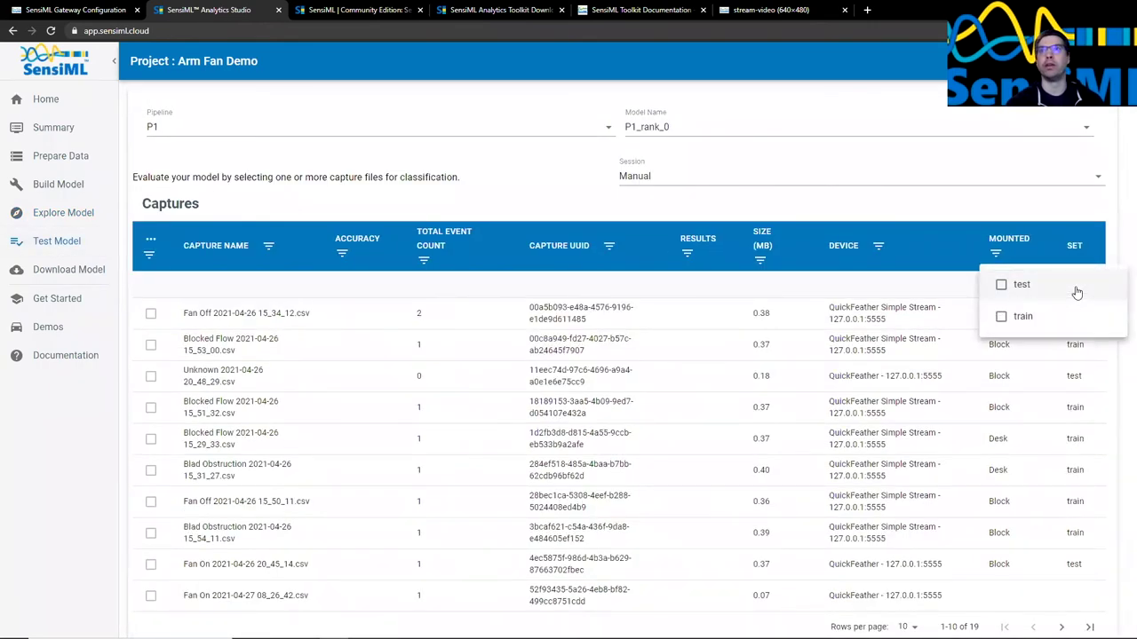
left_click(1031, 285)
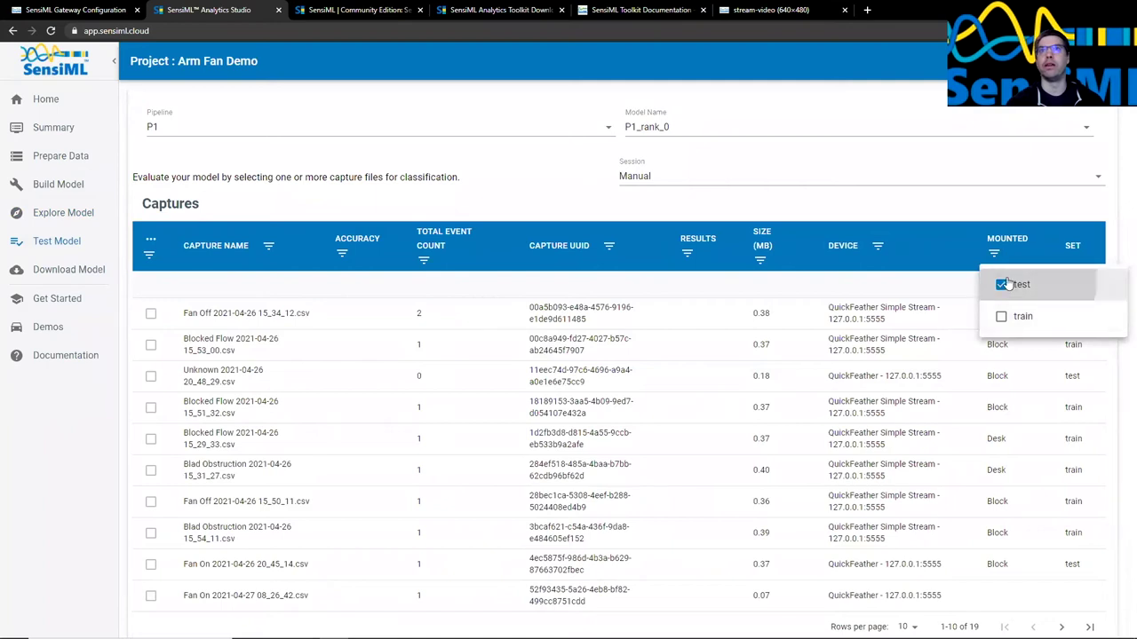
left_click(950, 205)
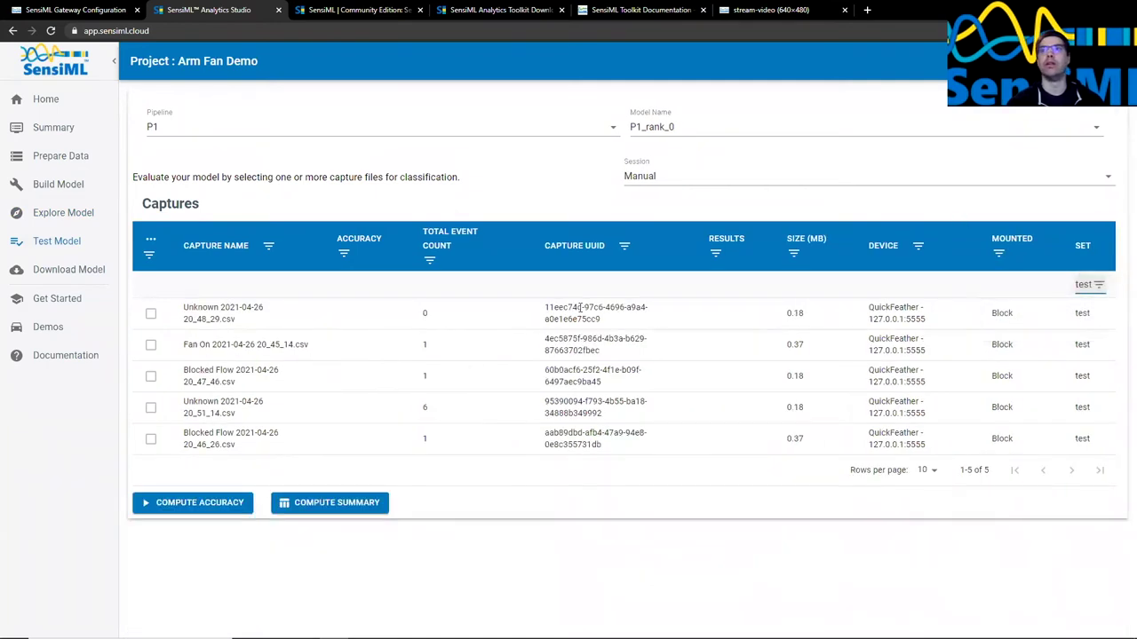
- Select all the filtered test captures and compute the model's accuracy on them
left_click(151, 241)
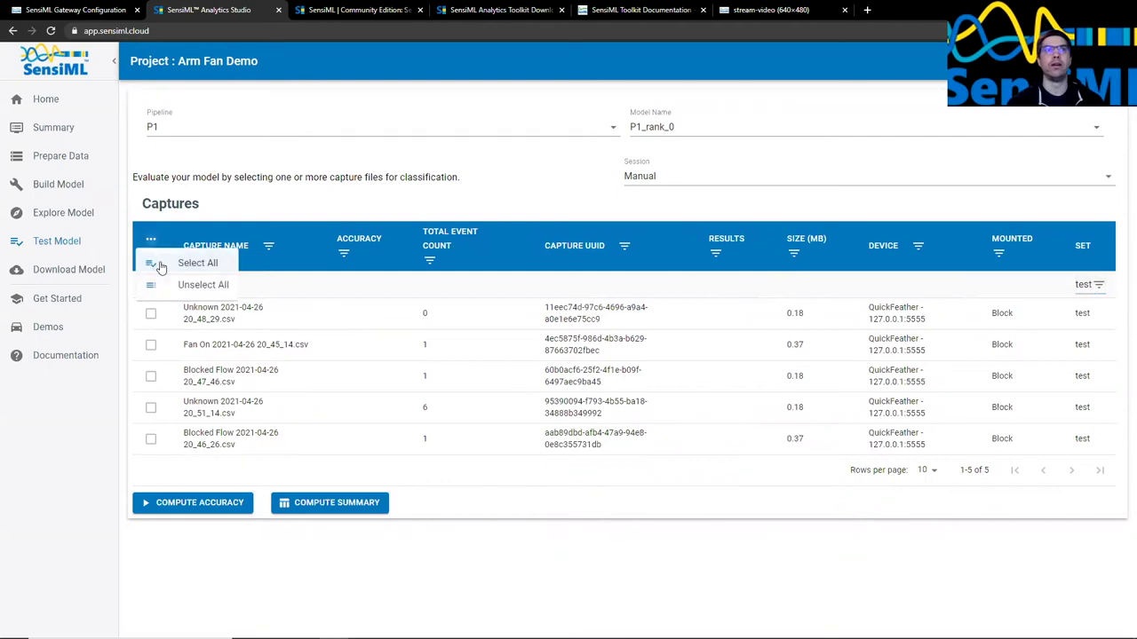
left_click(189, 262)
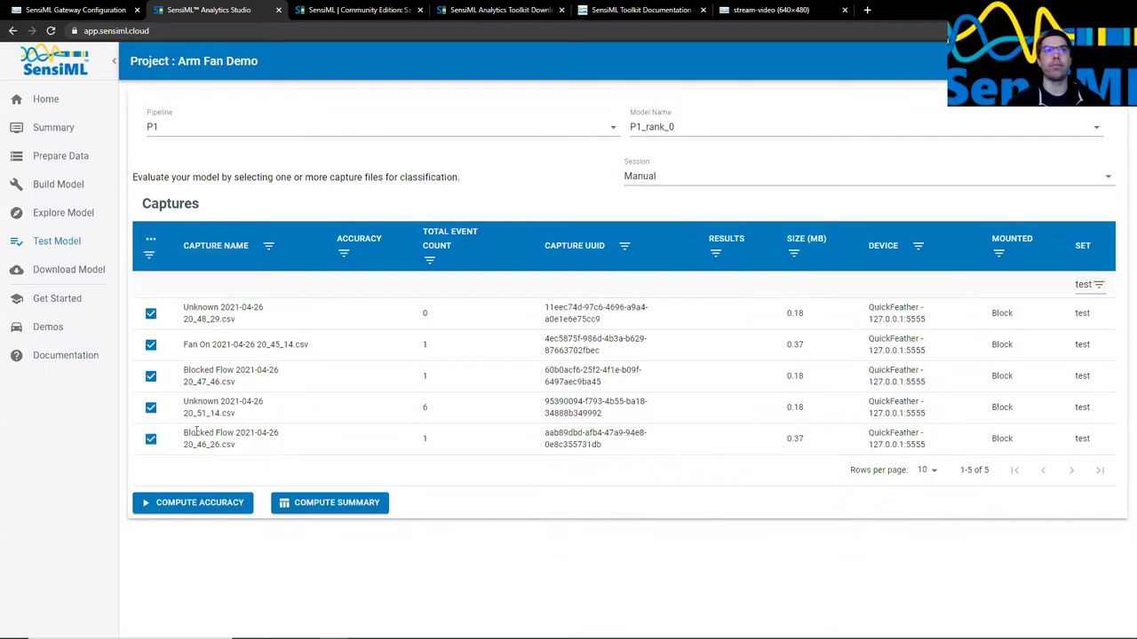
left_click(202, 512)
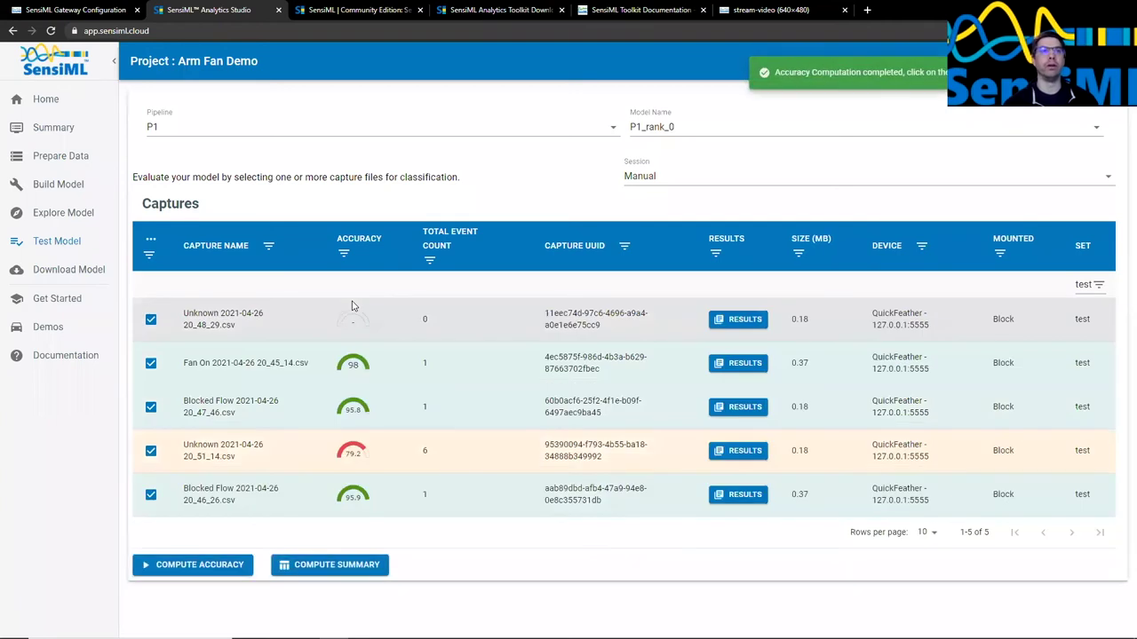
left_click(747, 367)
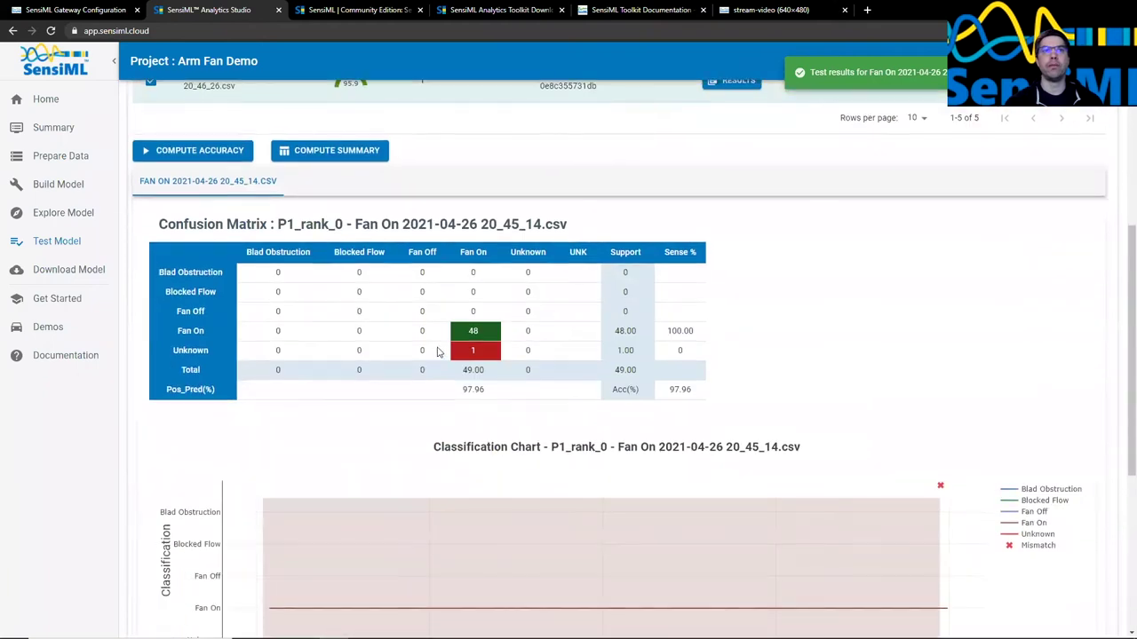
scroll(266, 213, "down", 2)
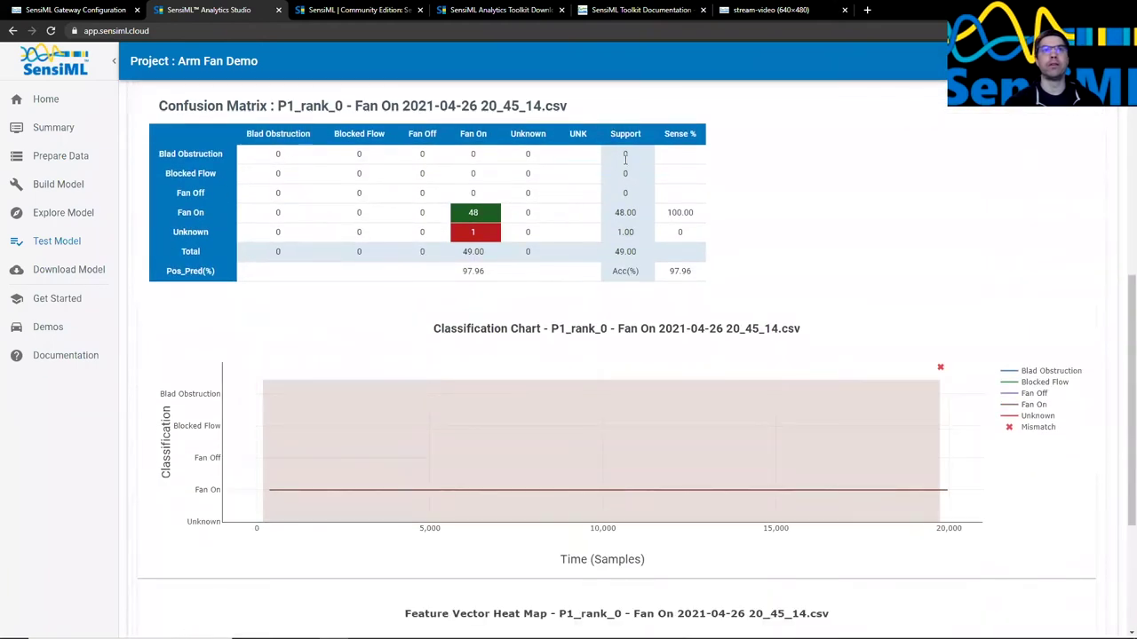
scroll(364, 330, "down", 2)
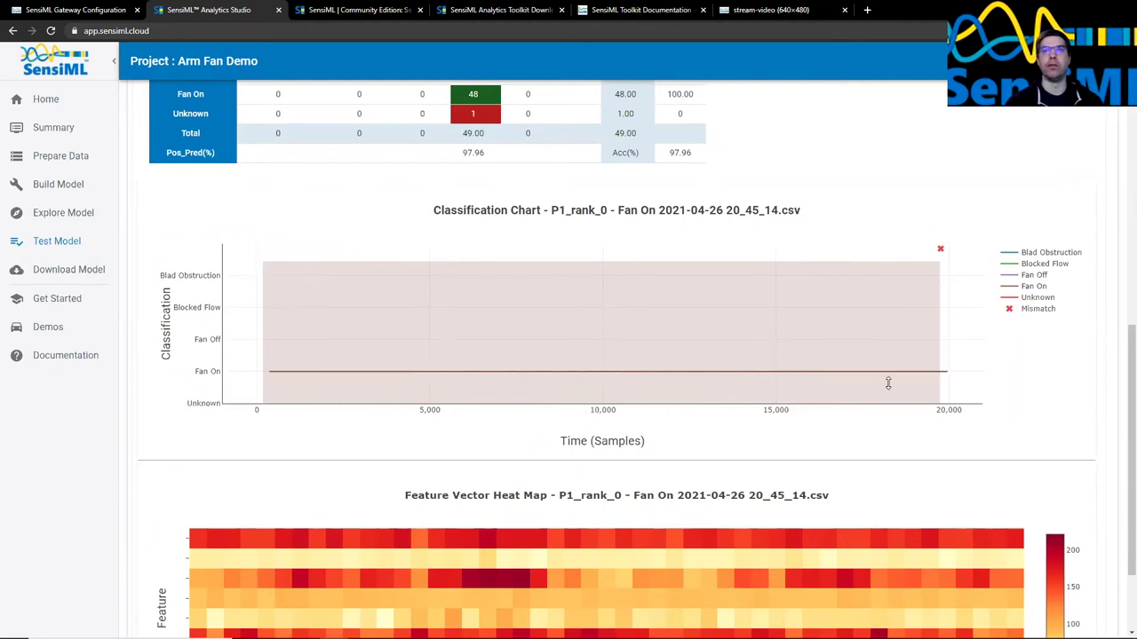
- Compute the summary confusion matrix across all the selected test captures
scroll(228, 302, "up", 2)
scroll(229, 302, "up", 3)
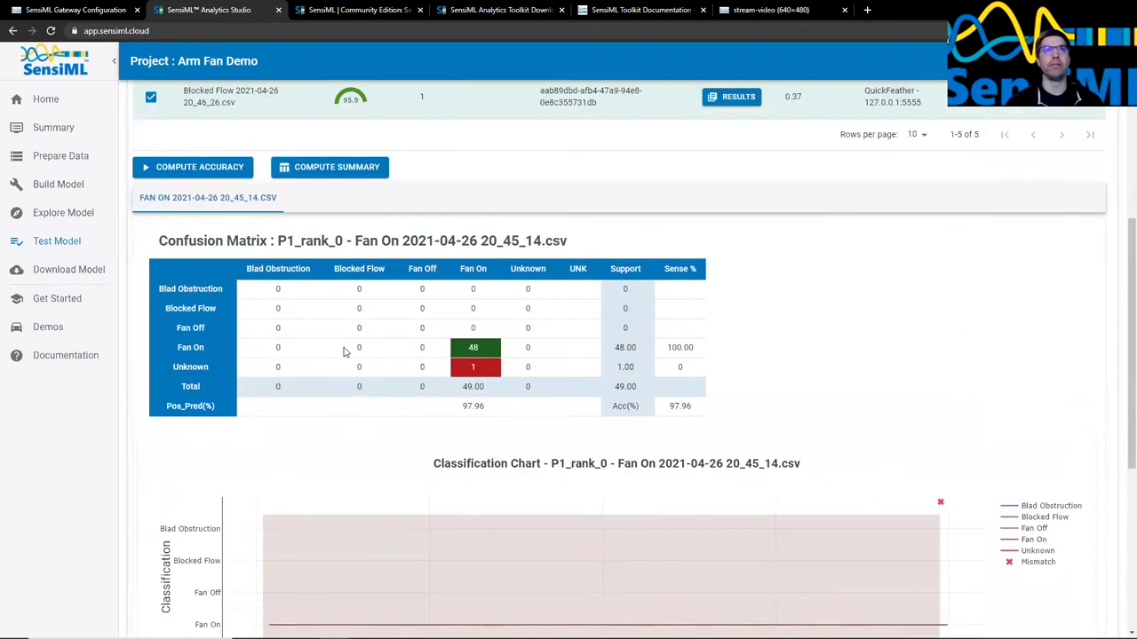
left_click(336, 342)
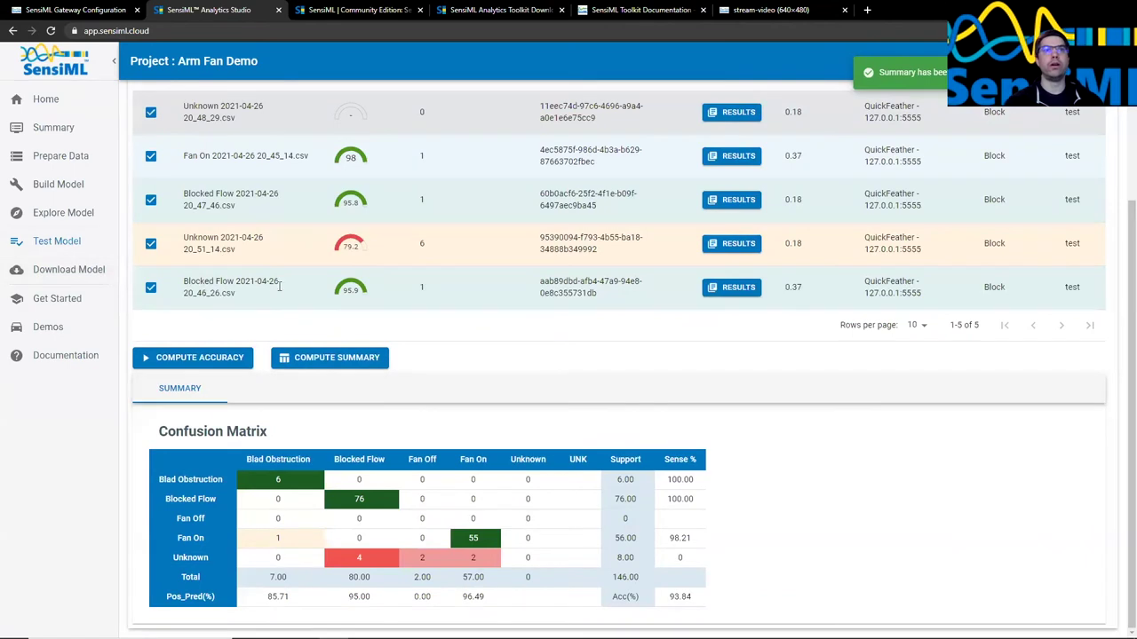
- Open the knowledge pack download options for P1_rank_0 and choose the QuickFeather hardware platform with platform version 1.8.0
left_click(61, 276)
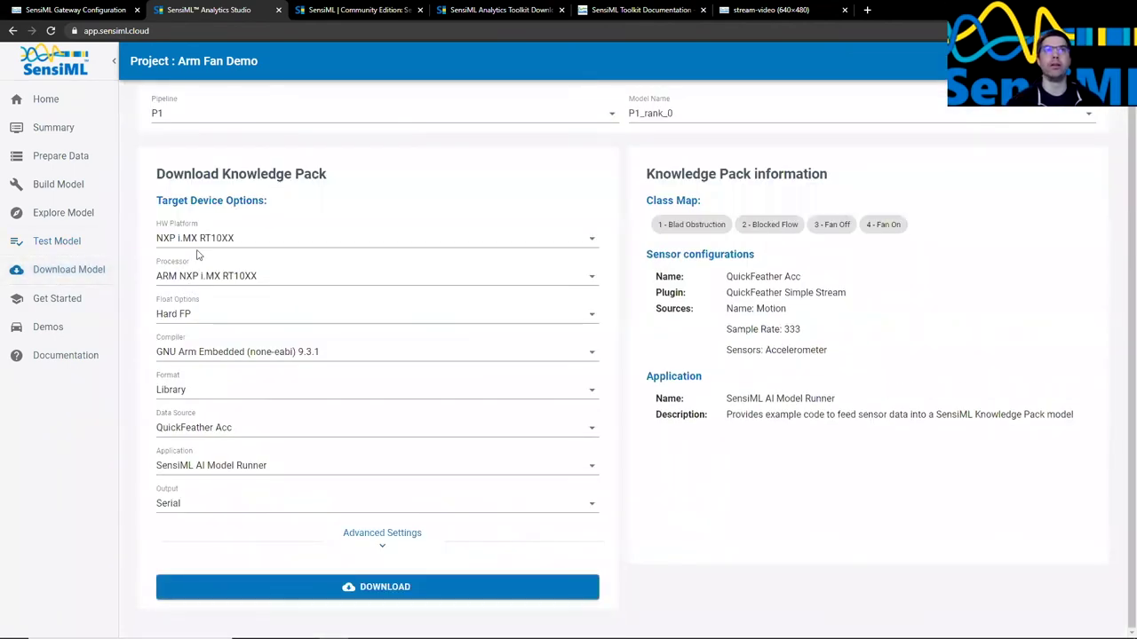
left_click(266, 240)
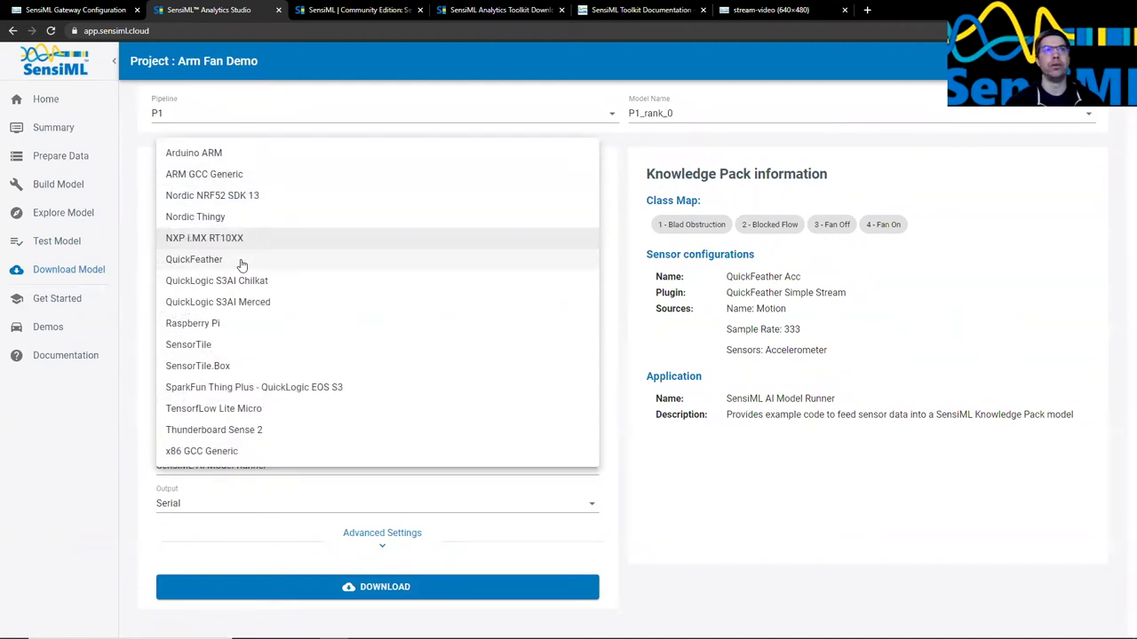
left_click(268, 263)
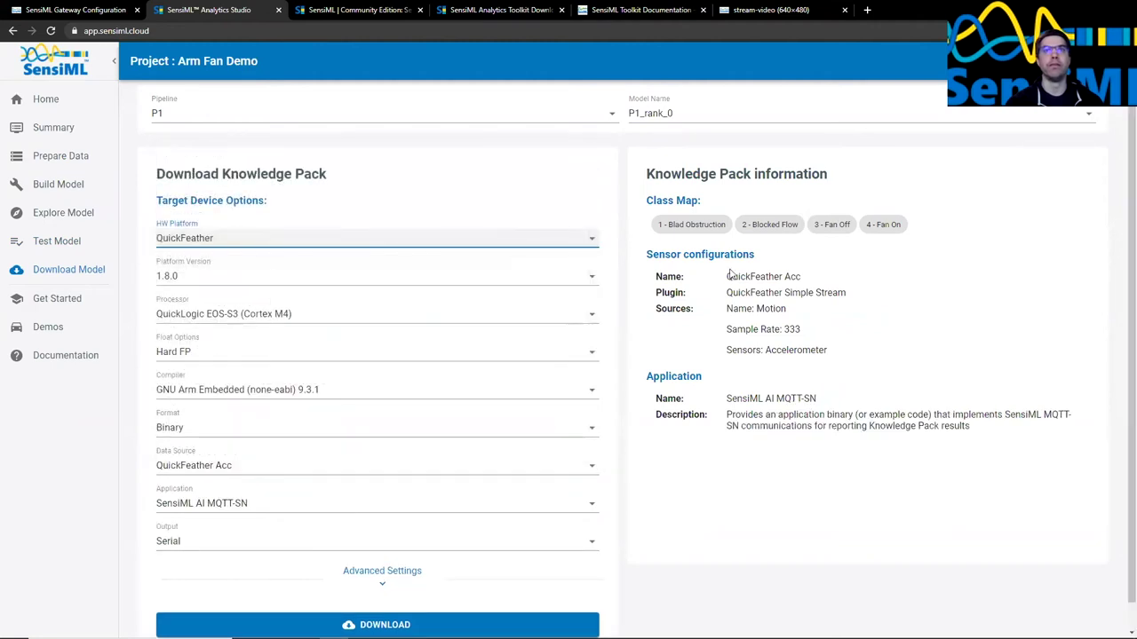
left_click(206, 281)
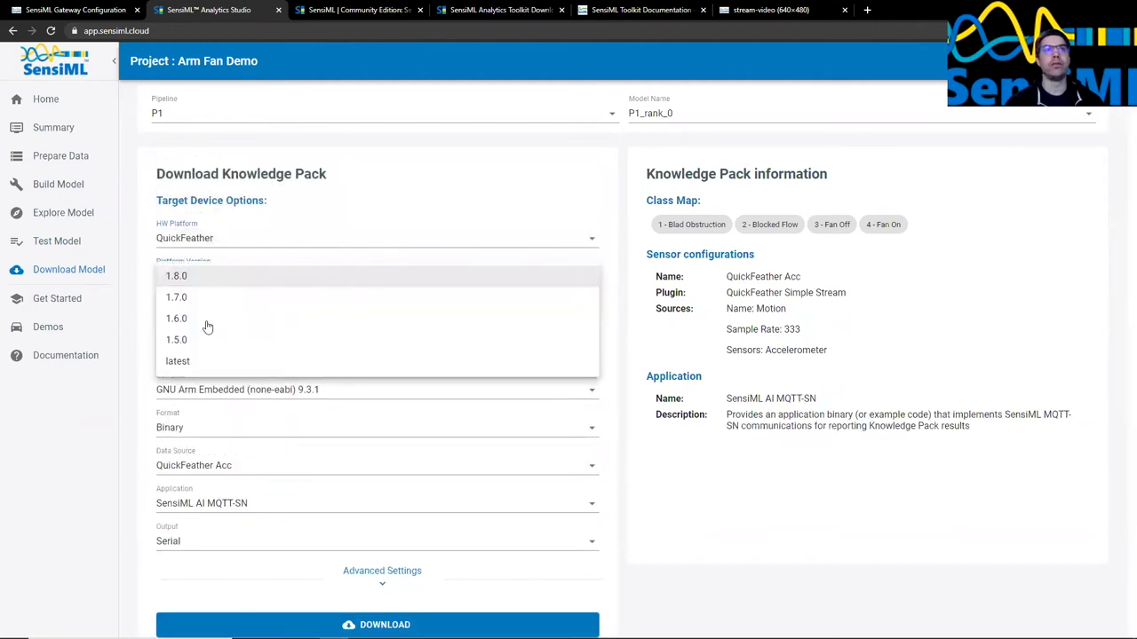
left_click(213, 281)
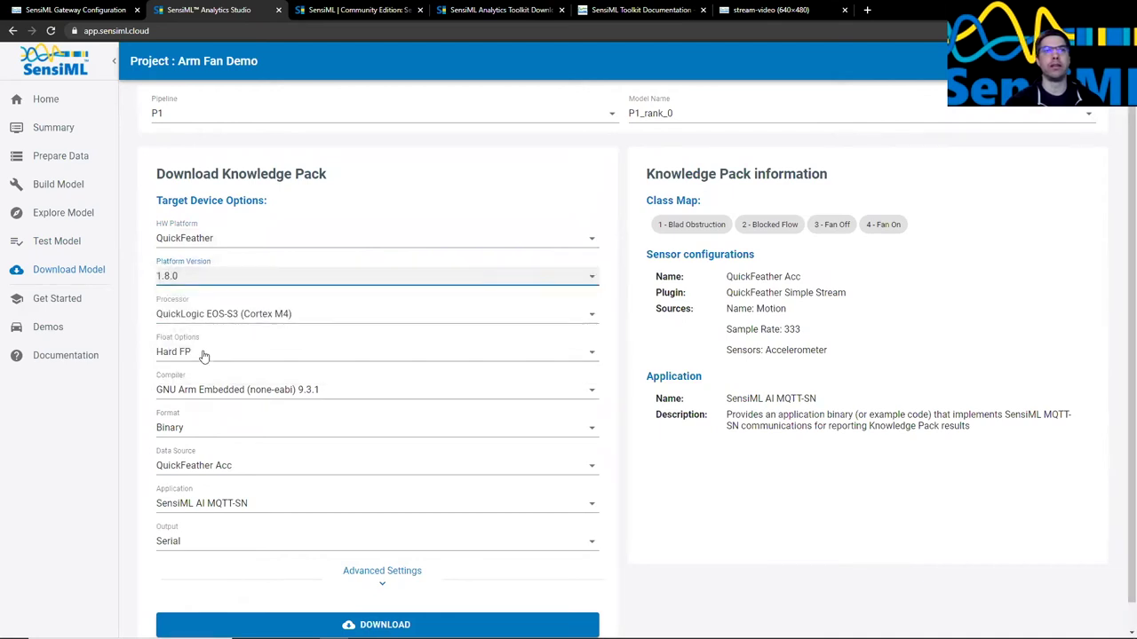
- Choose the GNU Arm Embedded (none-eabi) 9.3.1 compiler and the Binary format for the knowledge pack
scroll(281, 380, "down", 1)
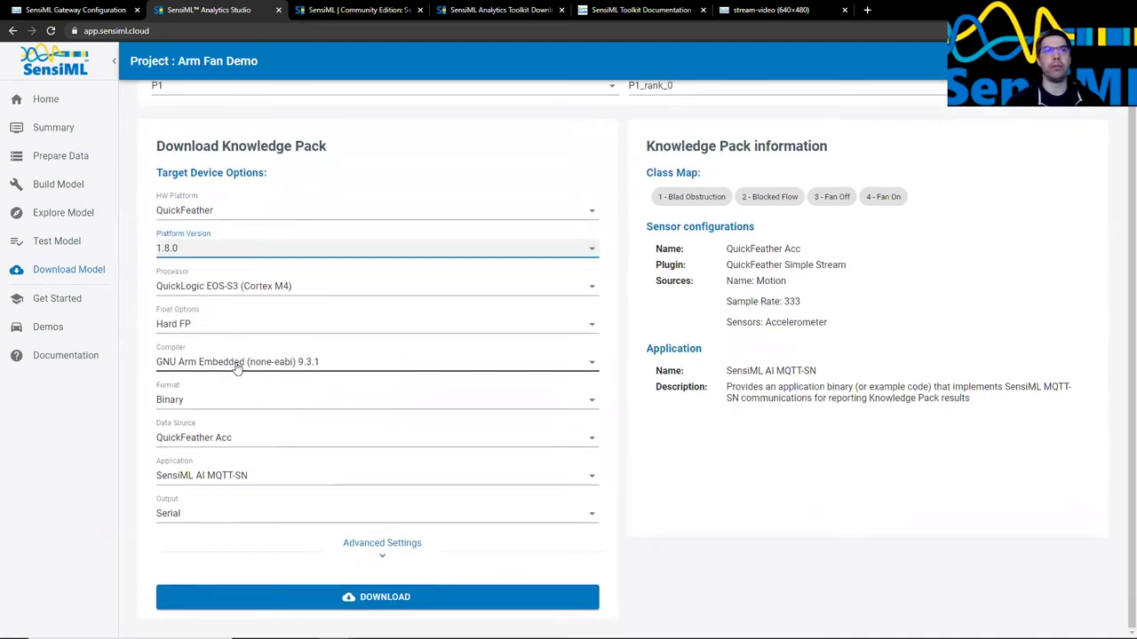
left_click(271, 364)
left_click(263, 364)
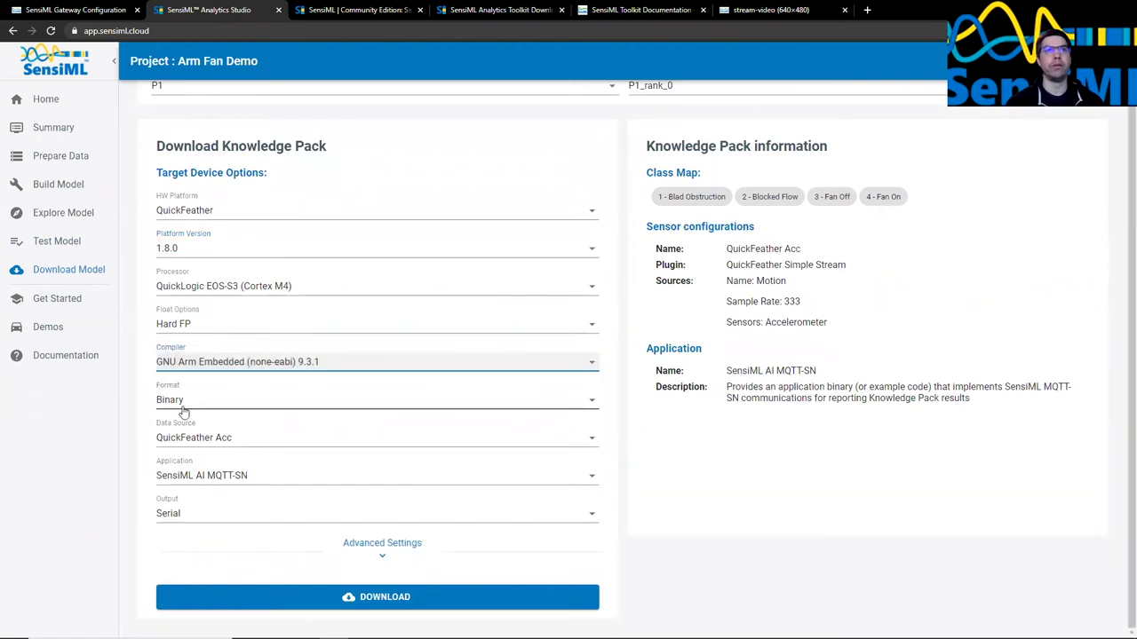
left_click(226, 402)
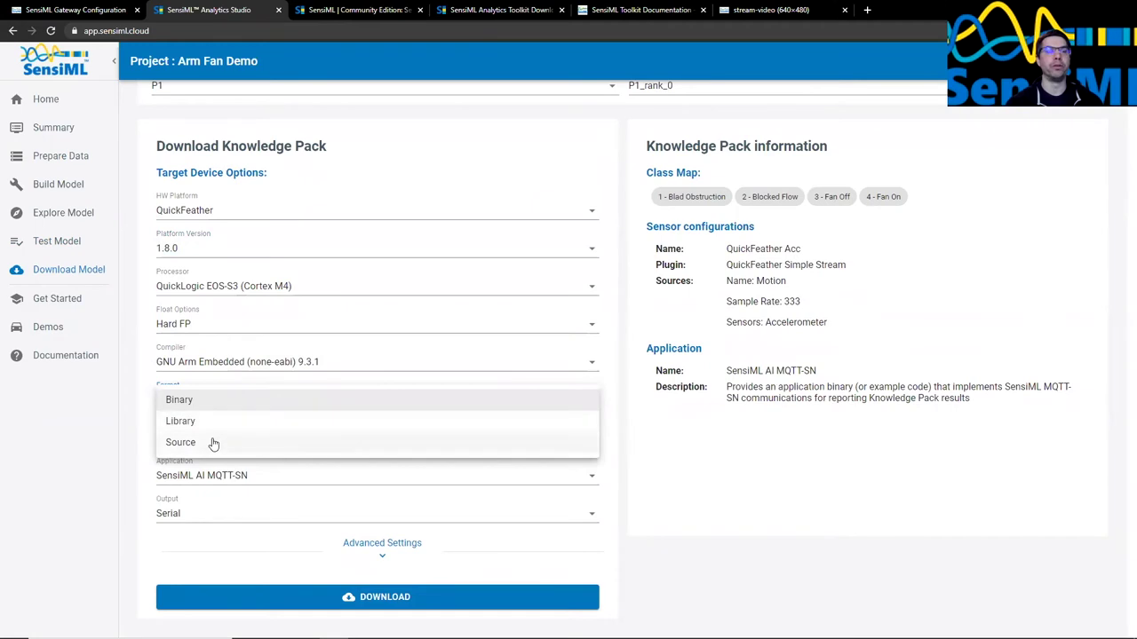
left_click(192, 401)
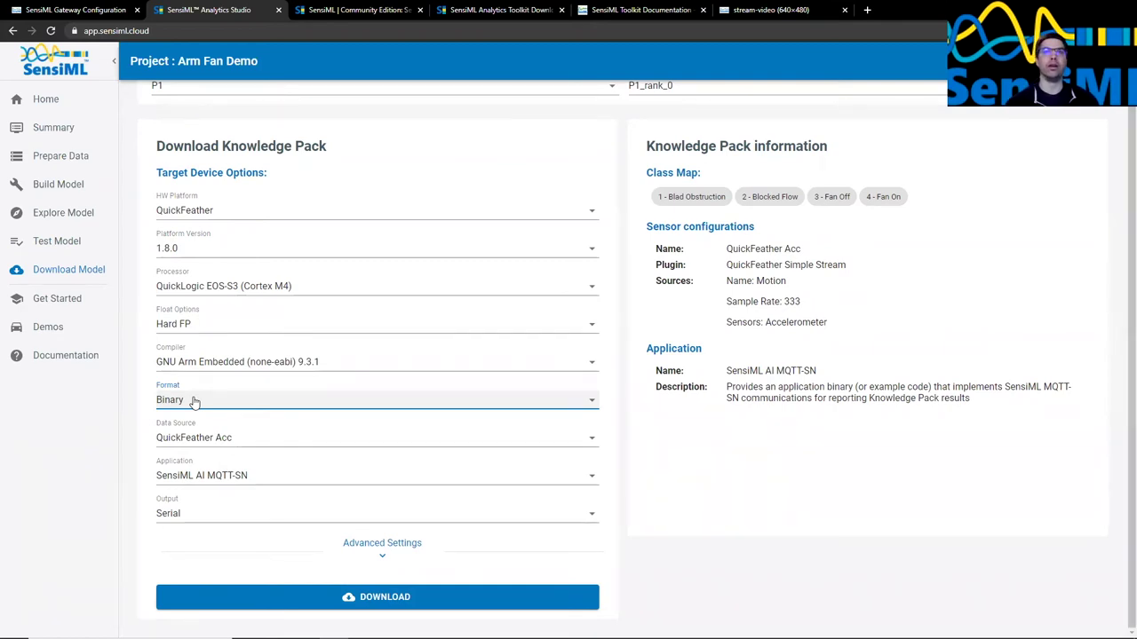
- Choose QuickFeather Acc as the knowledge pack's data source and check its sensor configuration, including the motion source and sample rate
left_click(209, 444)
left_click(194, 438)
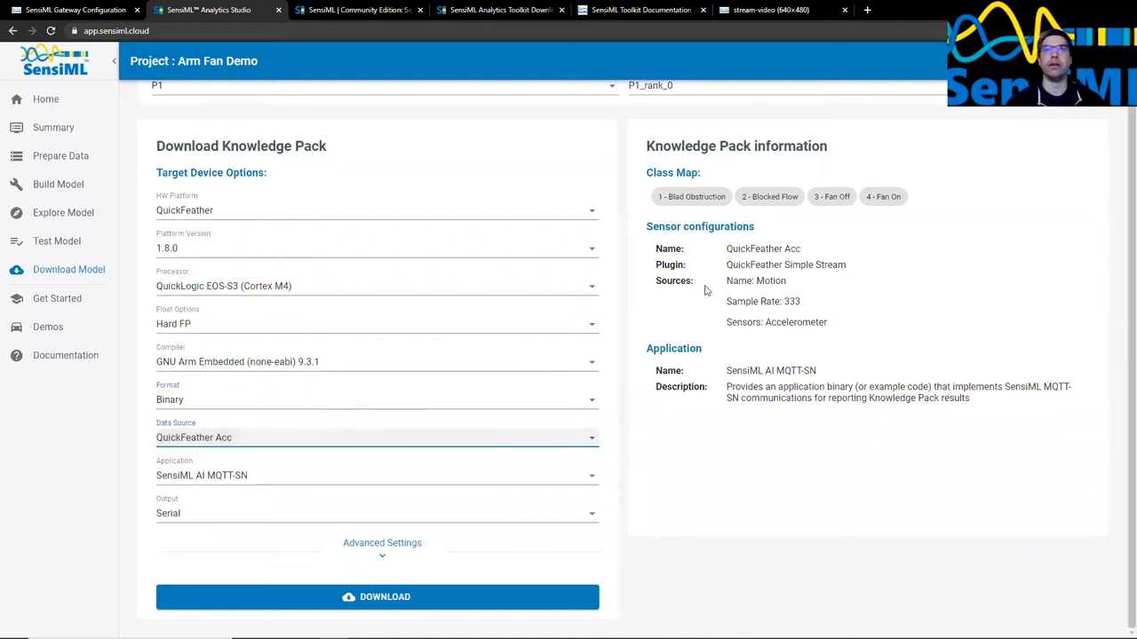
left_click(760, 281)
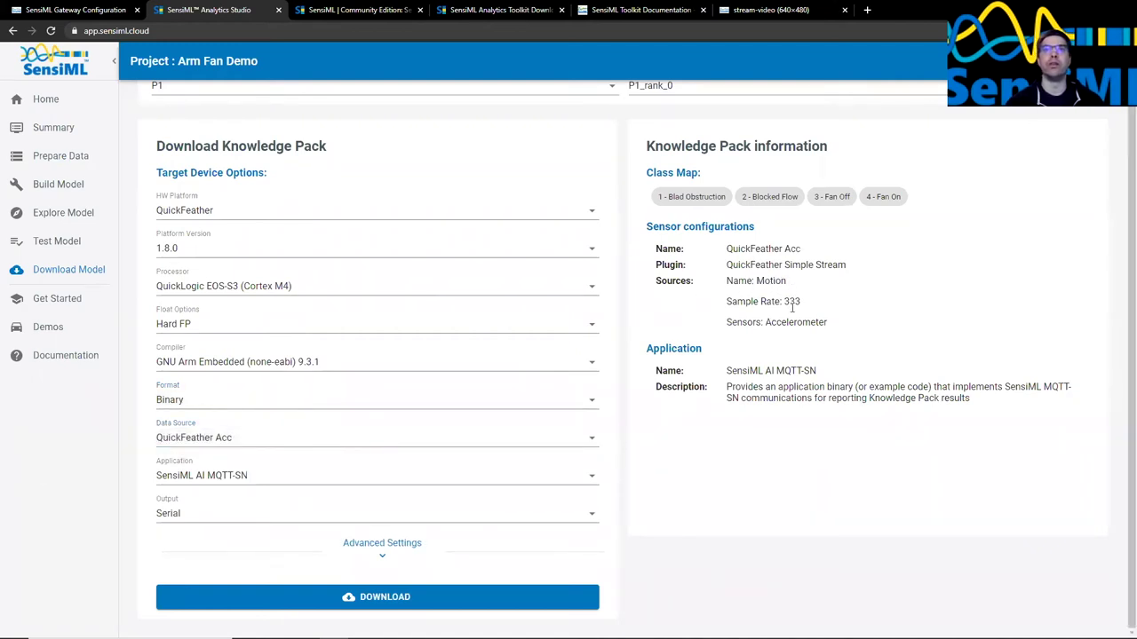
double_click(791, 302)
left_click(791, 303)
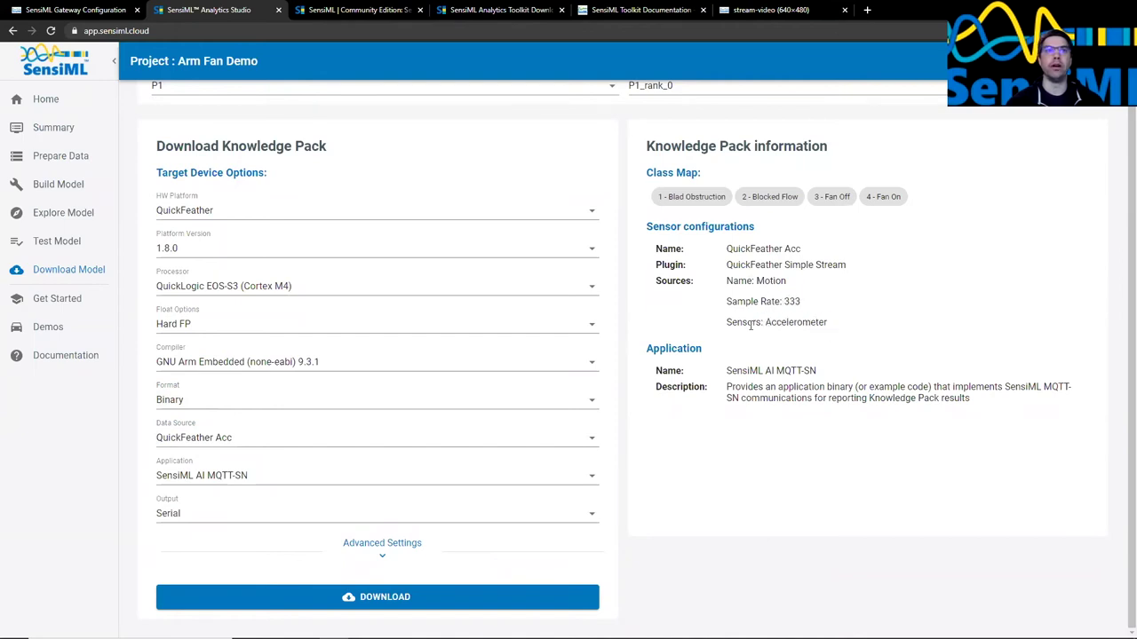
- Set the knowledge pack's application to SensiML AI Simple Stream and download the pack
left_click(382, 492)
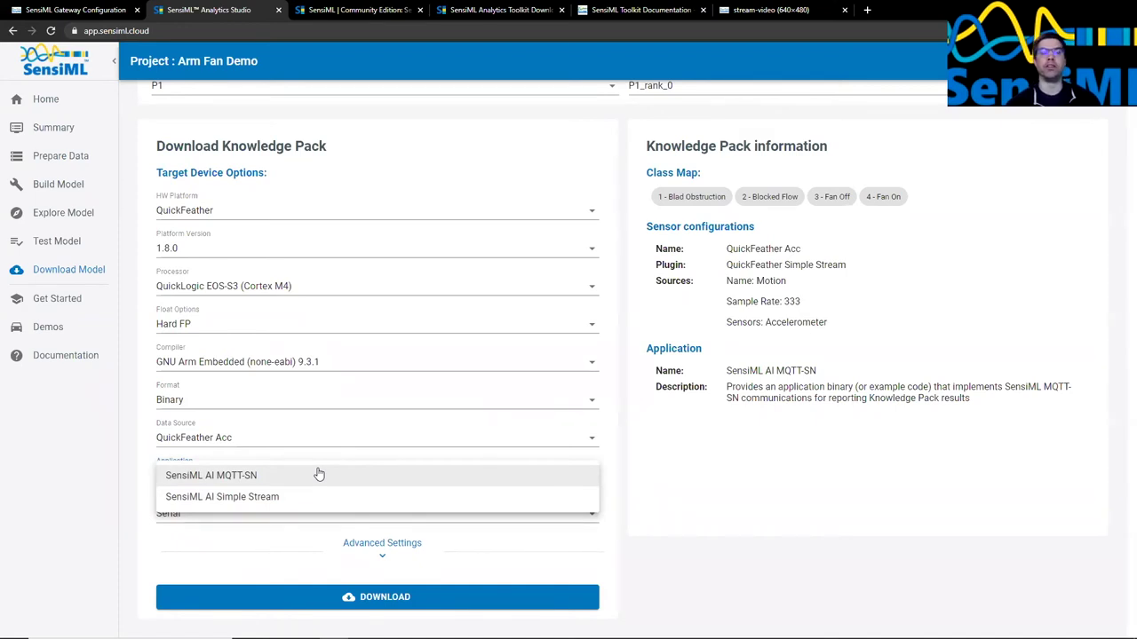
left_click(304, 495)
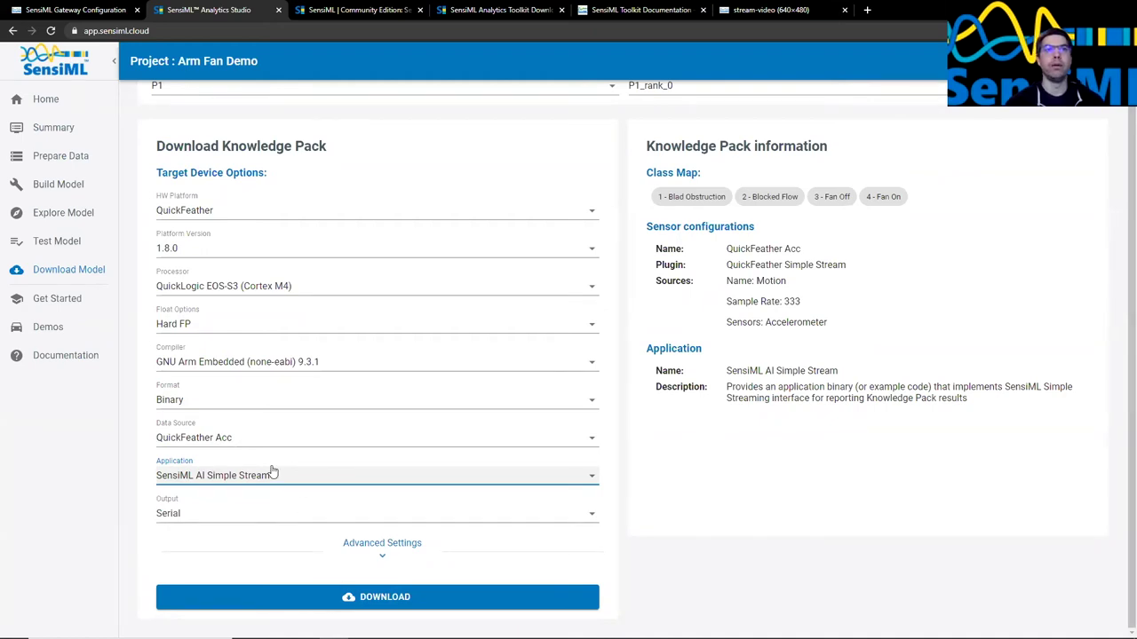
left_click(317, 599)
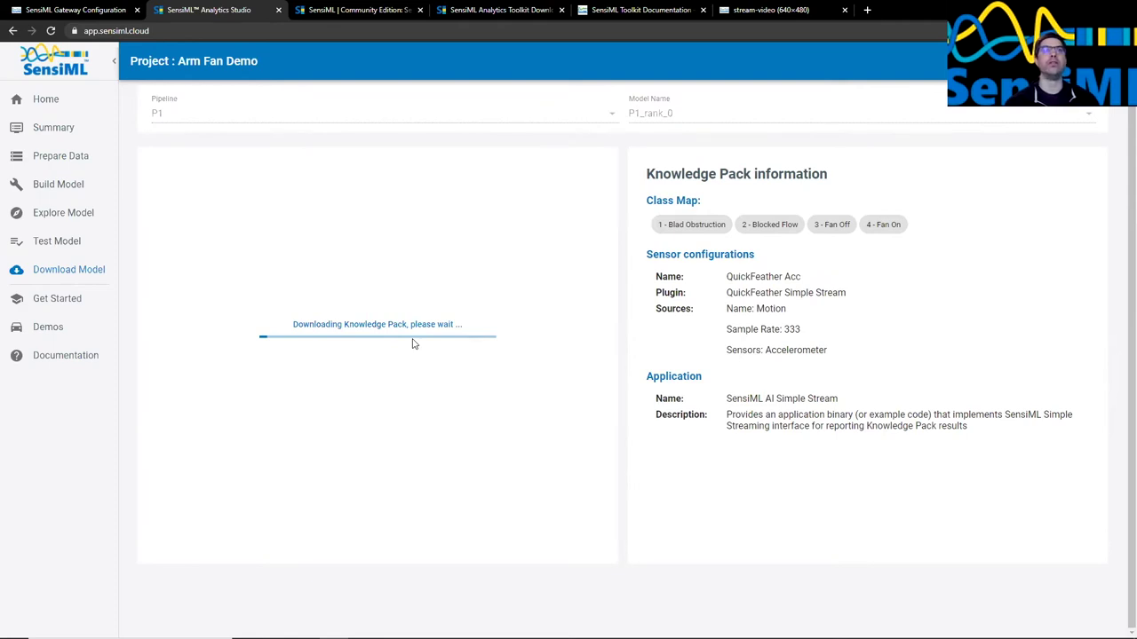
- Switch to the SensiML Downloads page and look through the listed Data Capture Lab, Analytics Studio and TestApp downloads
double_click(939, 15)
left_click(486, 180)
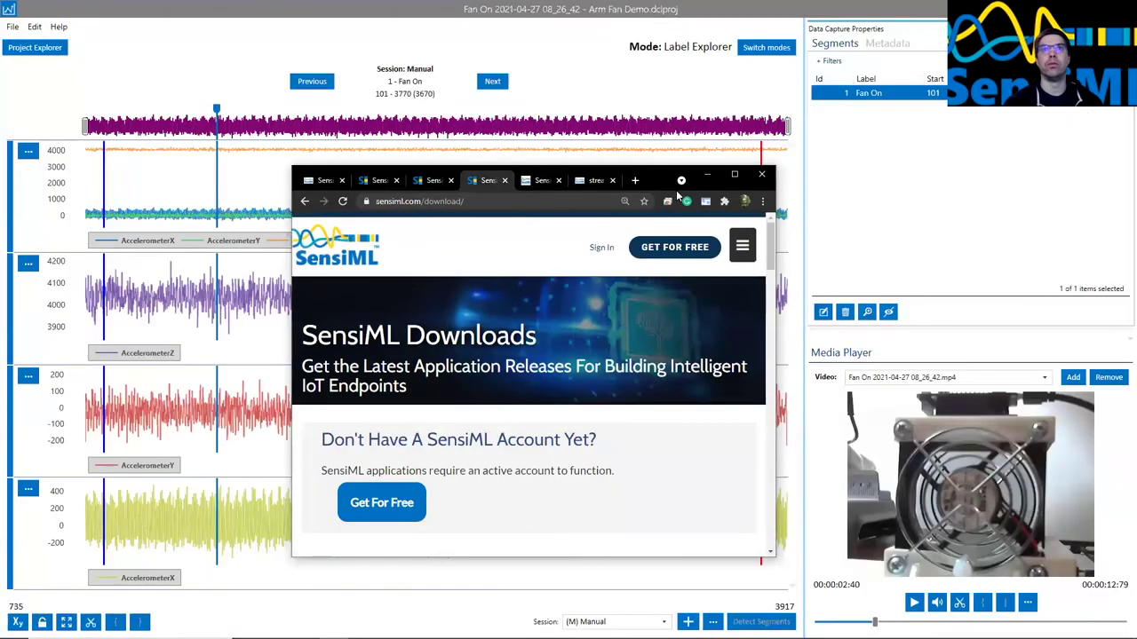
left_click(734, 174)
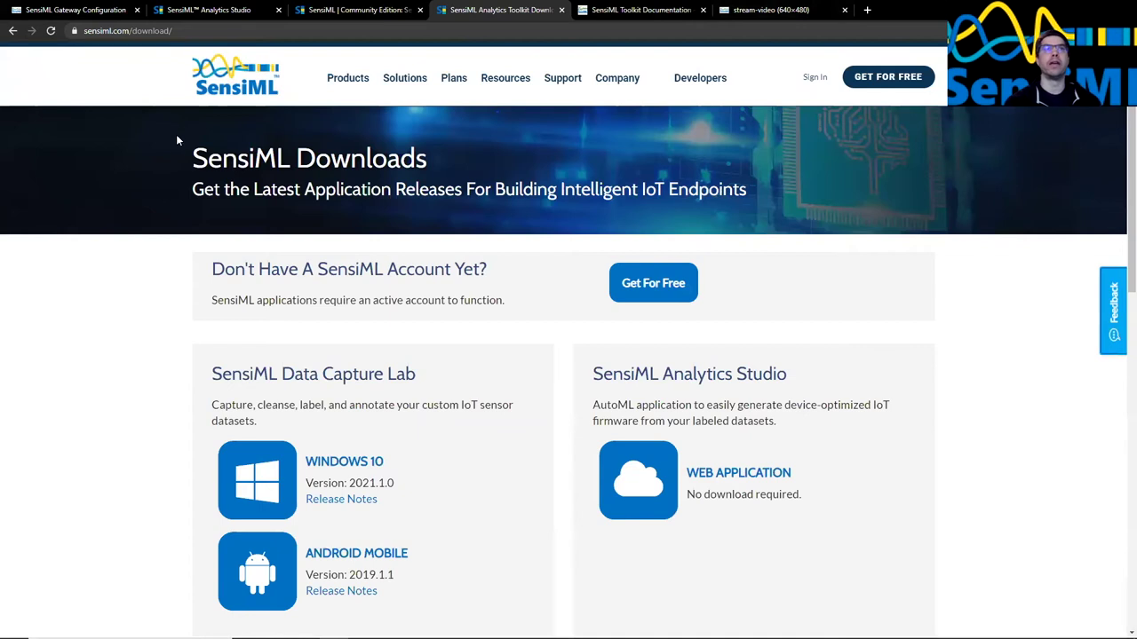
scroll(396, 294, "down", 1)
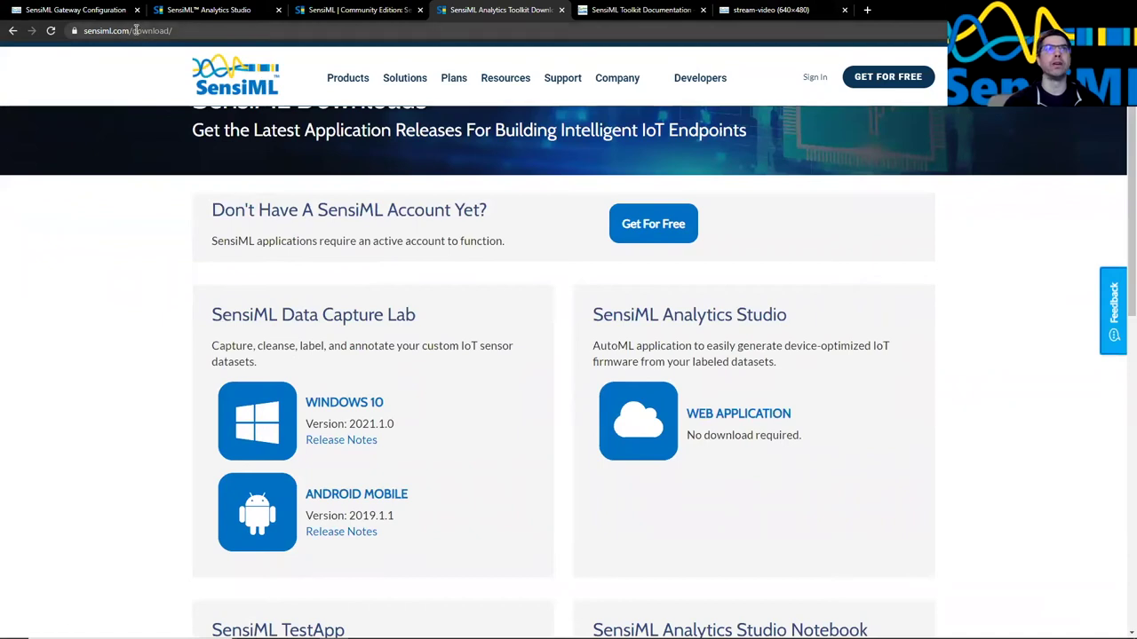
scroll(224, 211, "down", 2)
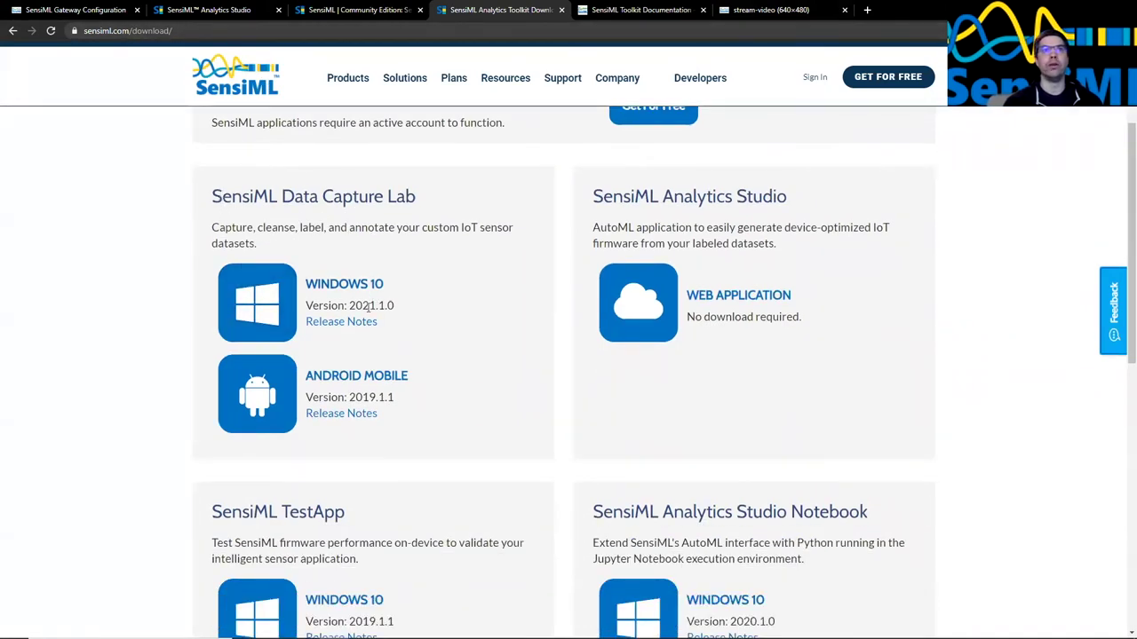
scroll(370, 300, "up", 2)
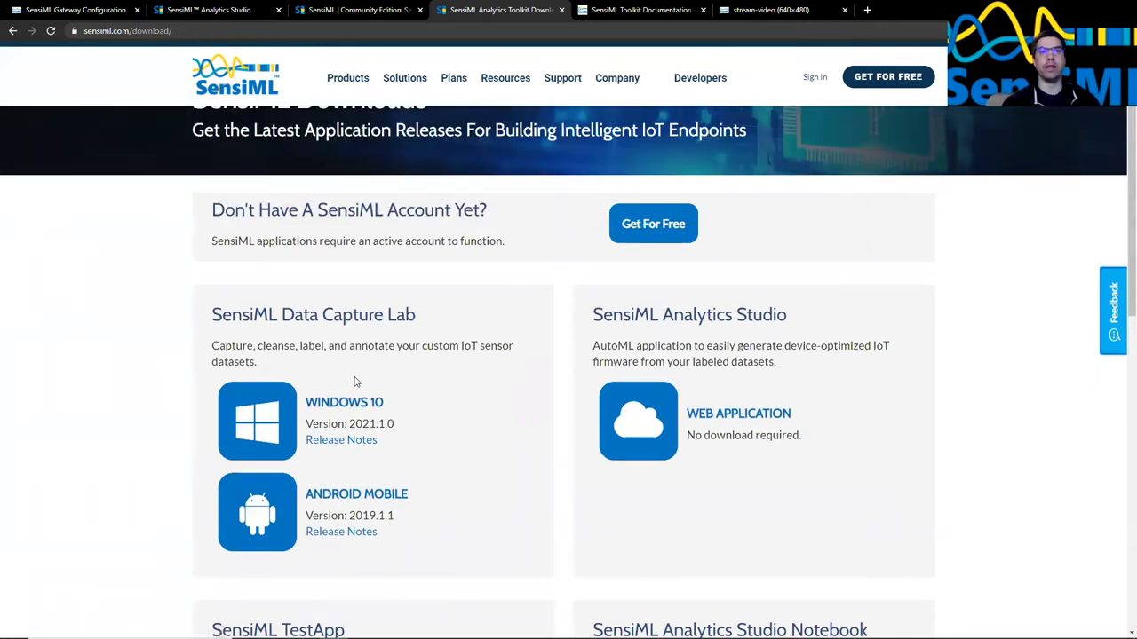
scroll(355, 373, "down", 1)
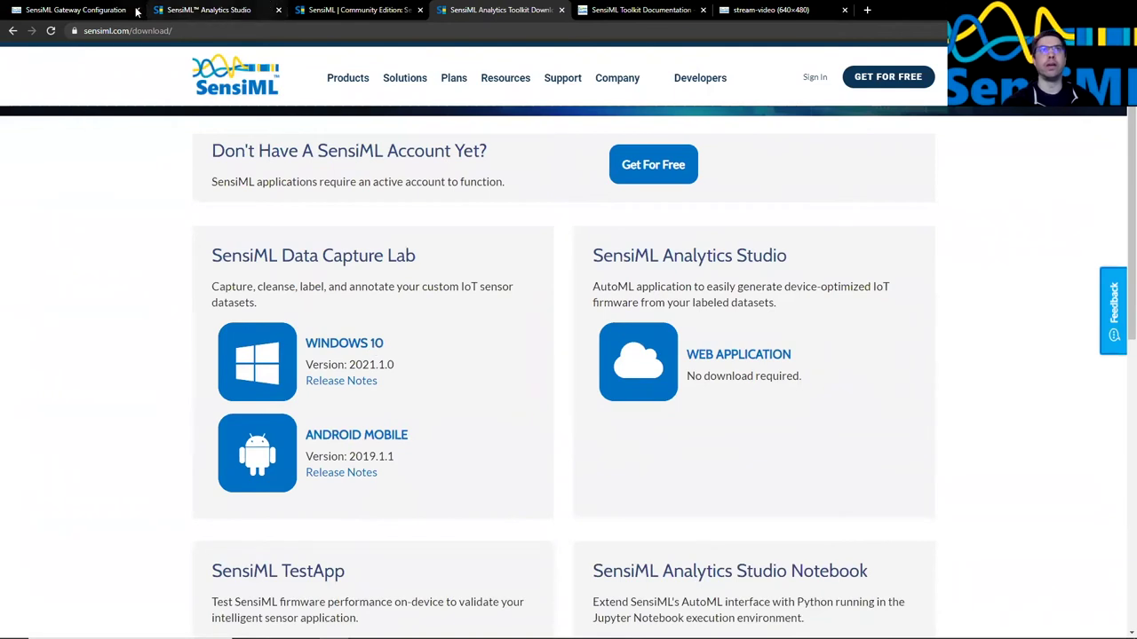
- Disconnect the device in SensiML Gateway and check the firmware flashing output in Windows PowerShell
left_click(83, 8)
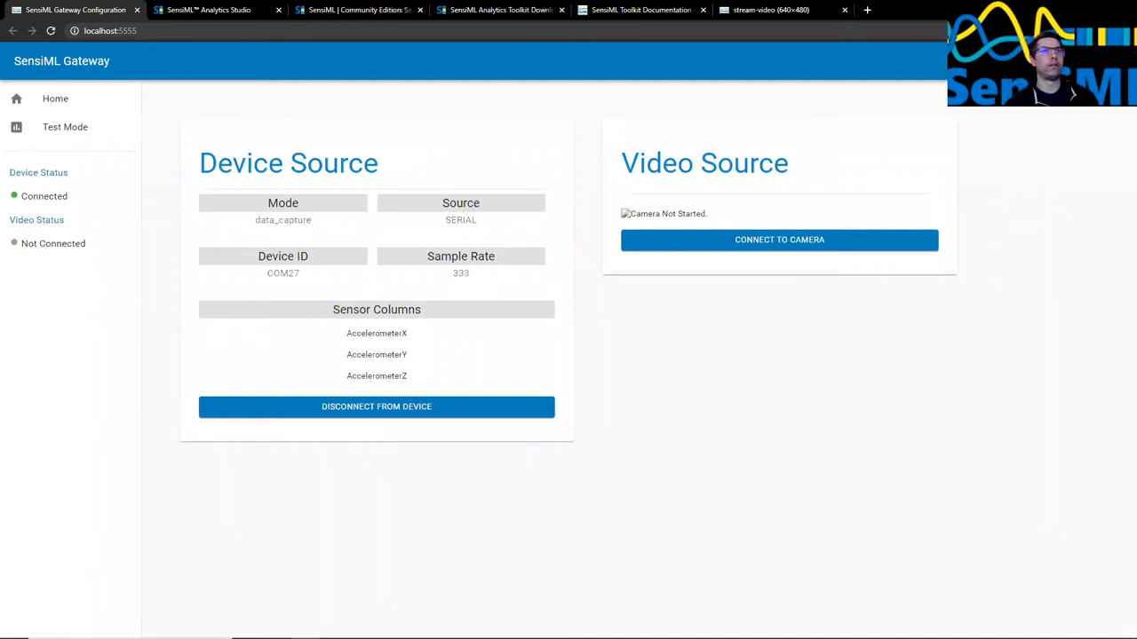
left_click(285, 406)
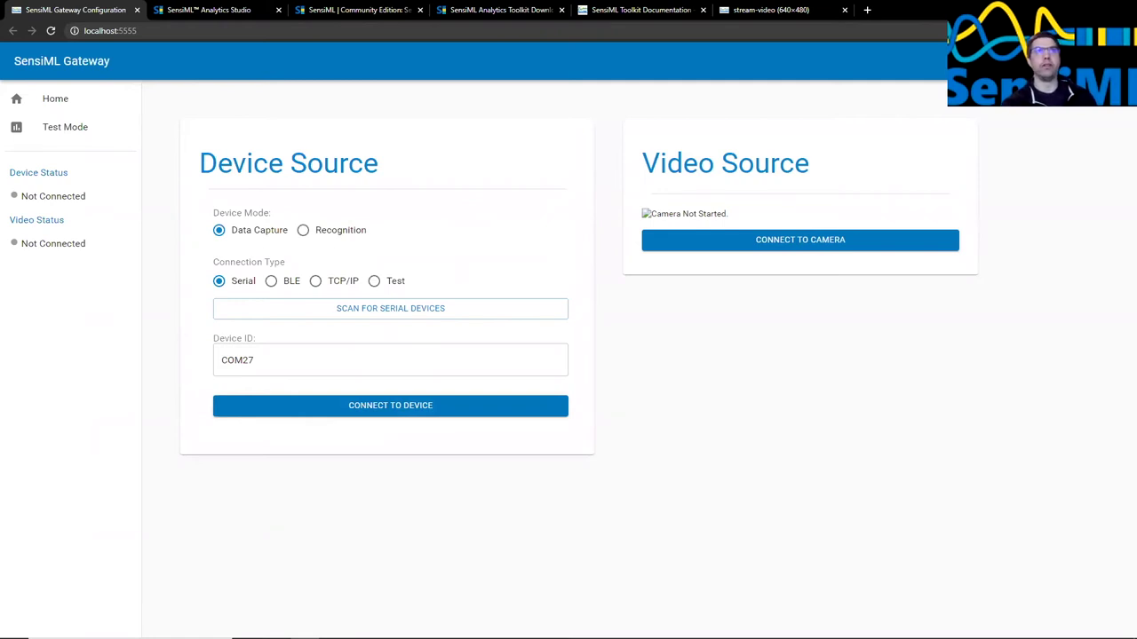
key("alt+Tab")
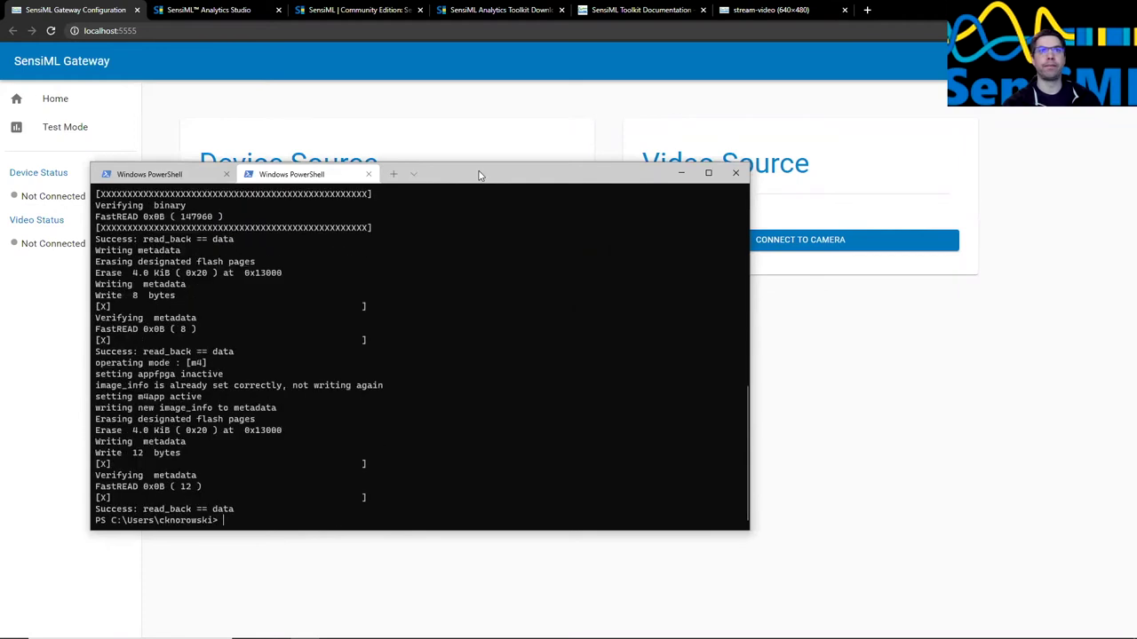
key("alt+Tab")
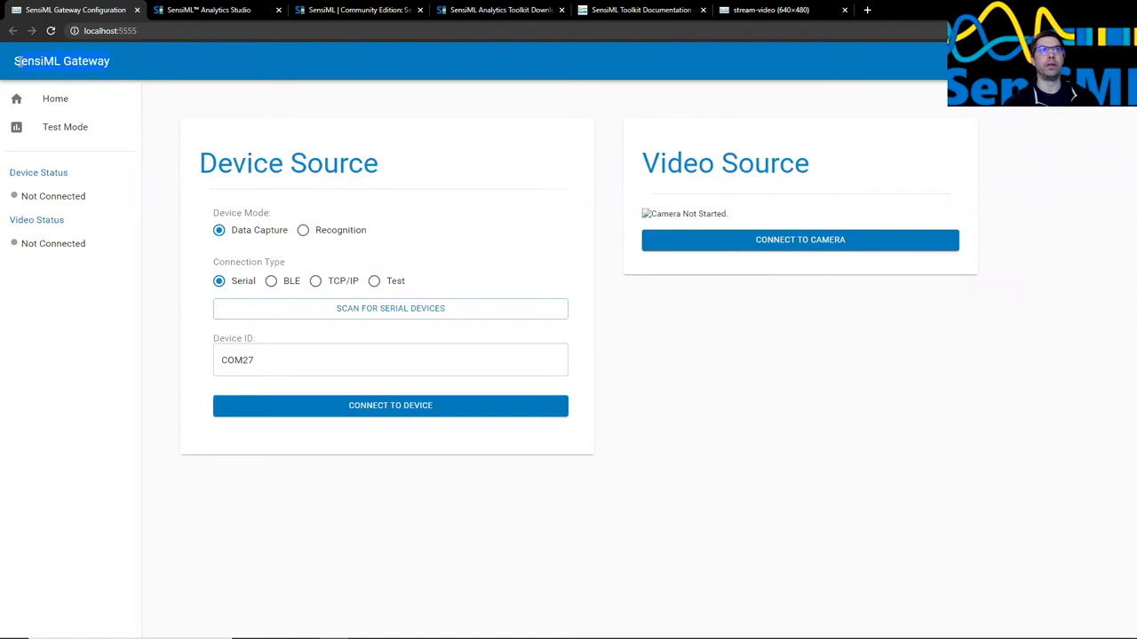
- Set the gateway's device mode to Recognition and connect to the serial device on COM27
left_click(330, 232)
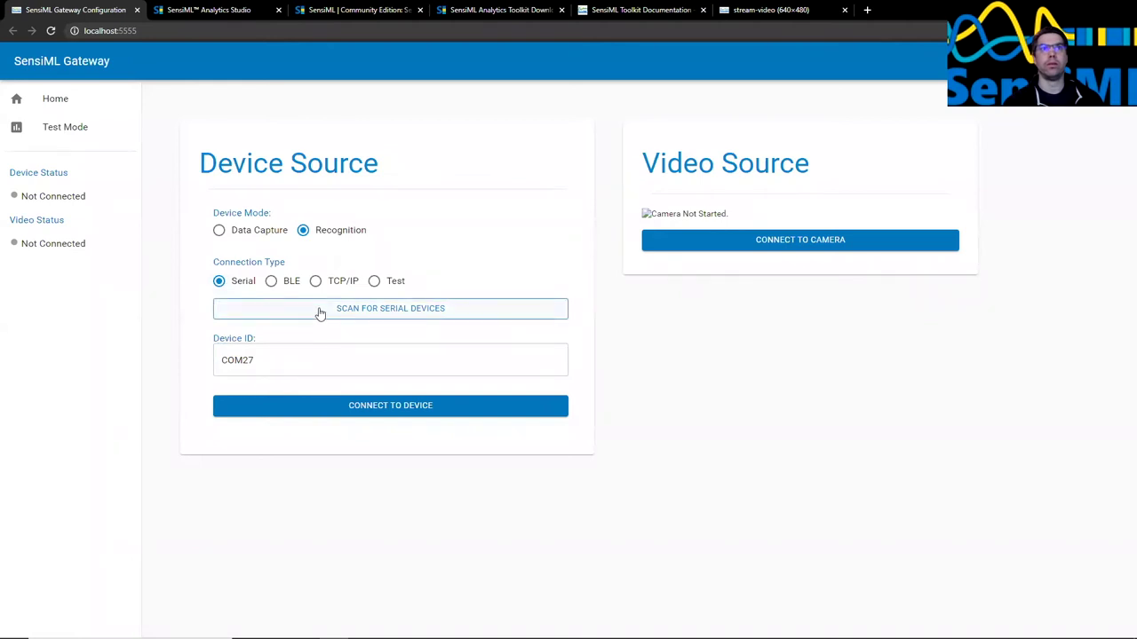
left_click(364, 412)
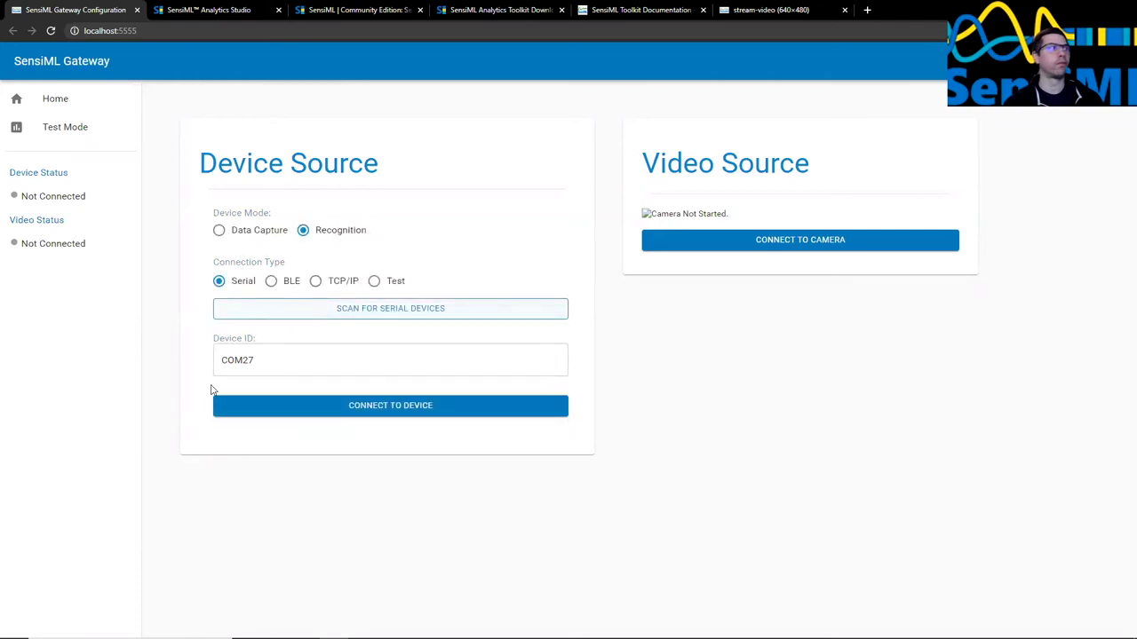
- Scan for serial devices, select the USB serial device on COM27, and connect to it in Recognition mode
left_click(275, 312)
left_click(489, 213)
left_click(722, 545)
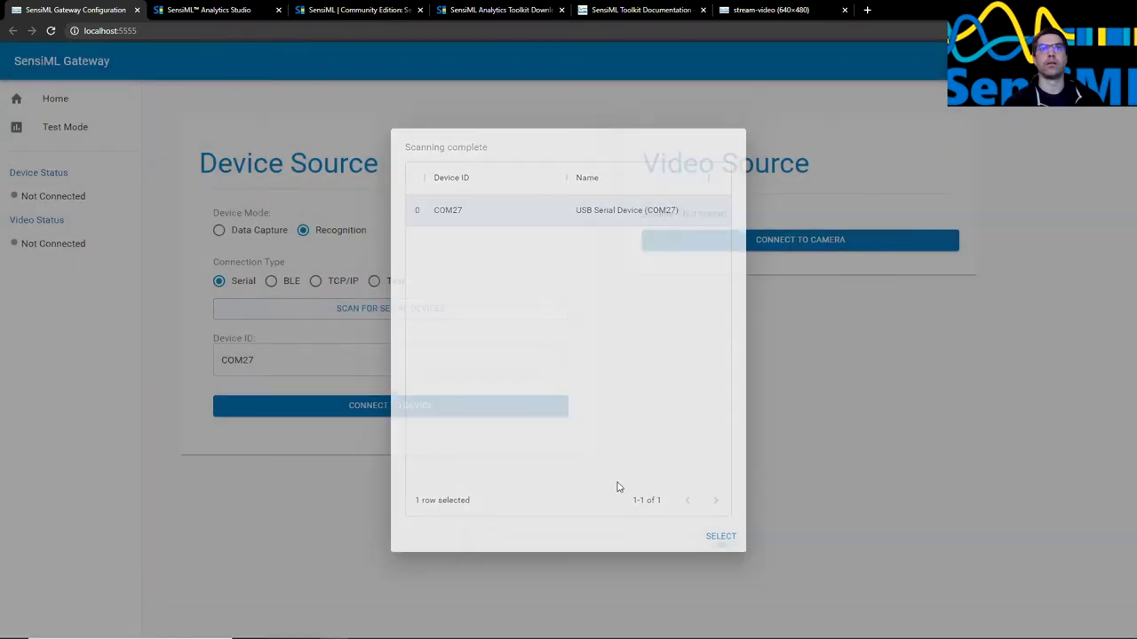
left_click(370, 407)
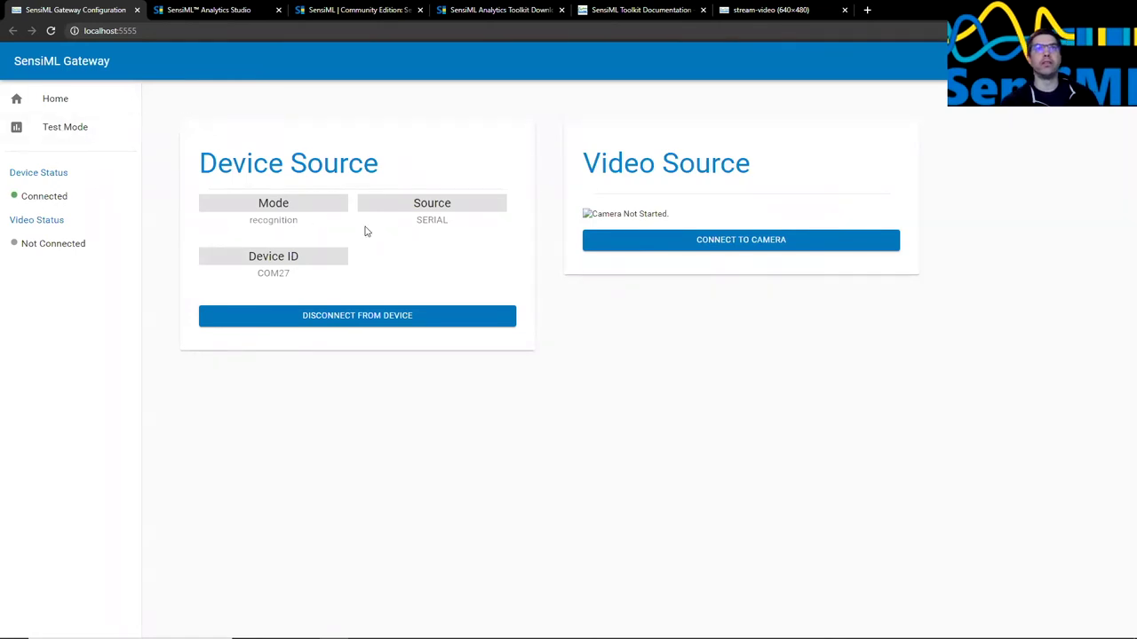
double_click(419, 218)
left_click_drag(399, 216, 449, 221)
left_click(450, 221)
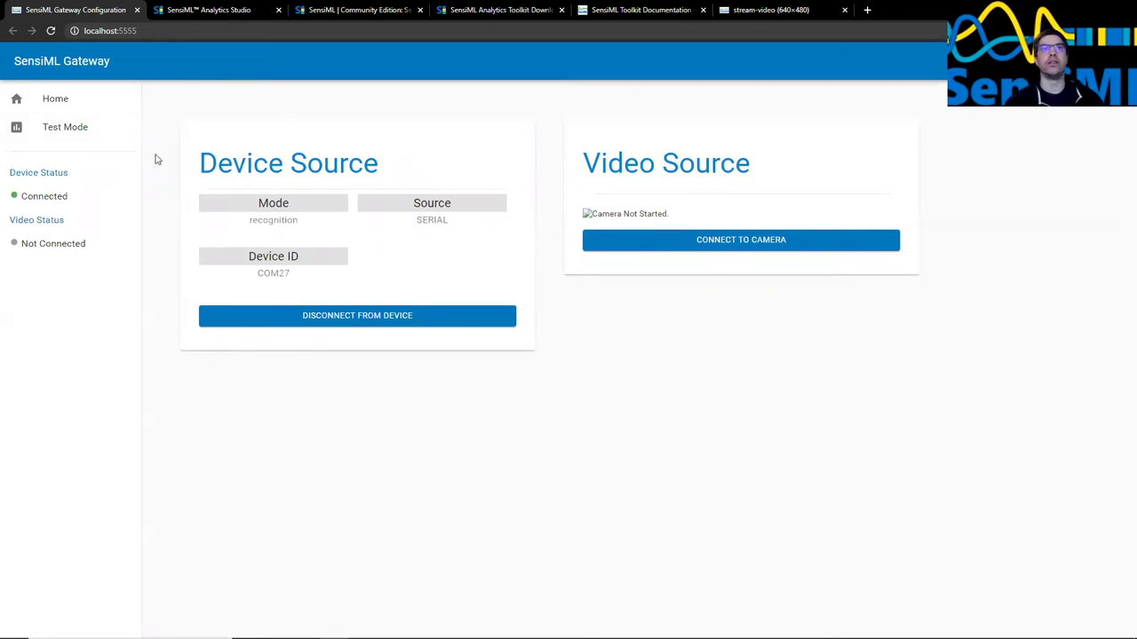
- Go to the gateway's Test Mode and start the live recognition stream
left_click(81, 127)
left_click(336, 210)
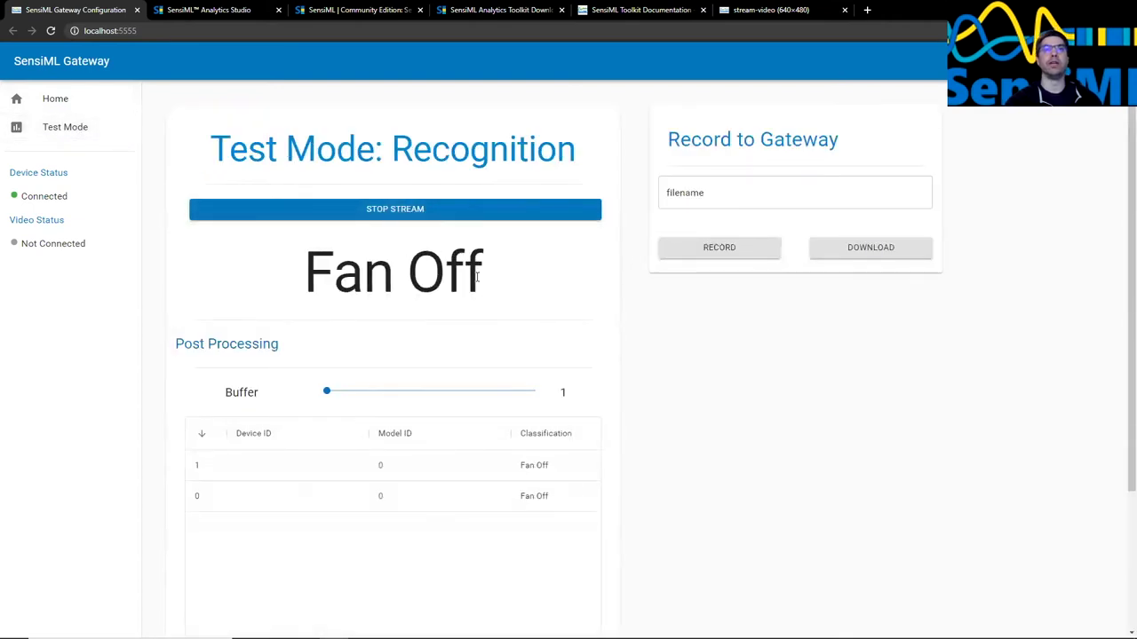
left_click_drag(485, 272, 293, 274)
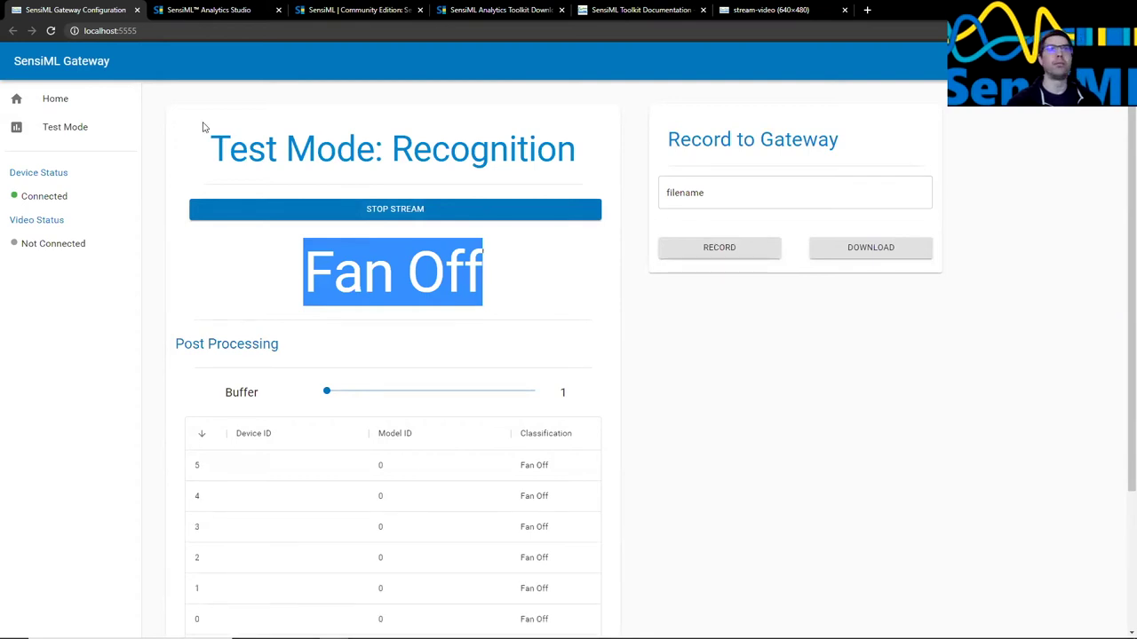
- Set the virtual background to None in the video call's Background & Filters settings and close the settings
left_click(346, 59)
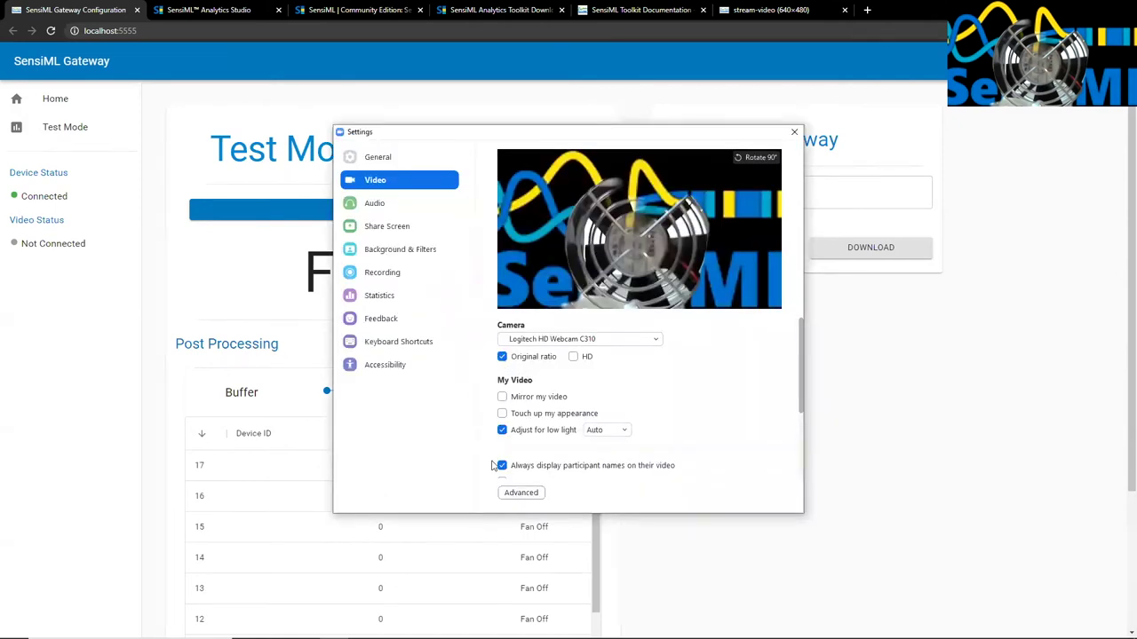
left_click(408, 250)
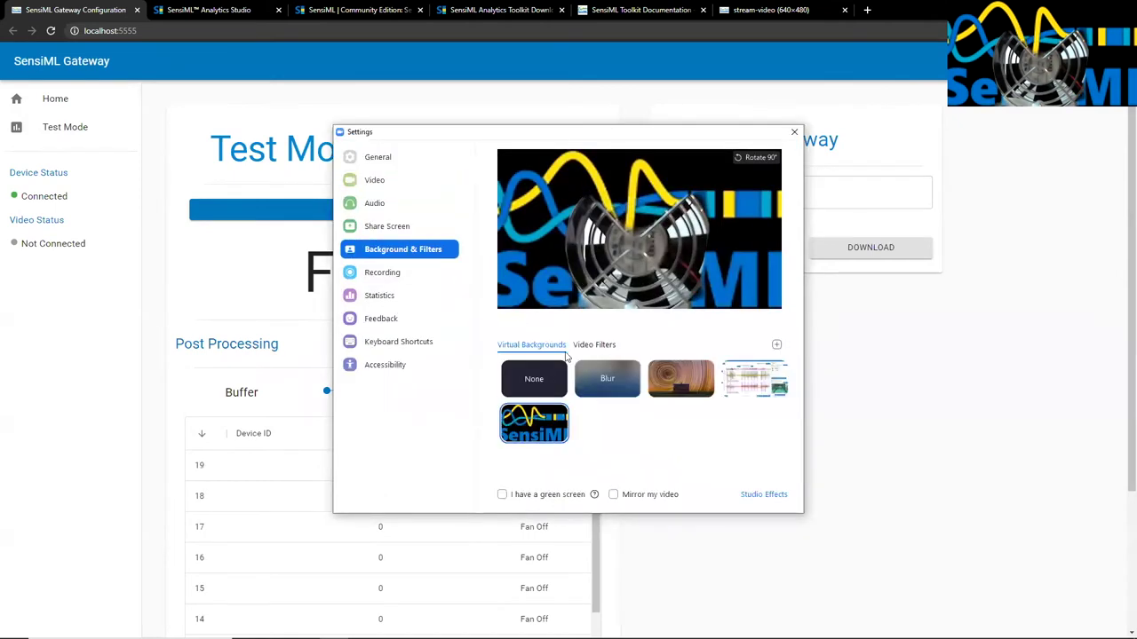
left_click(513, 375)
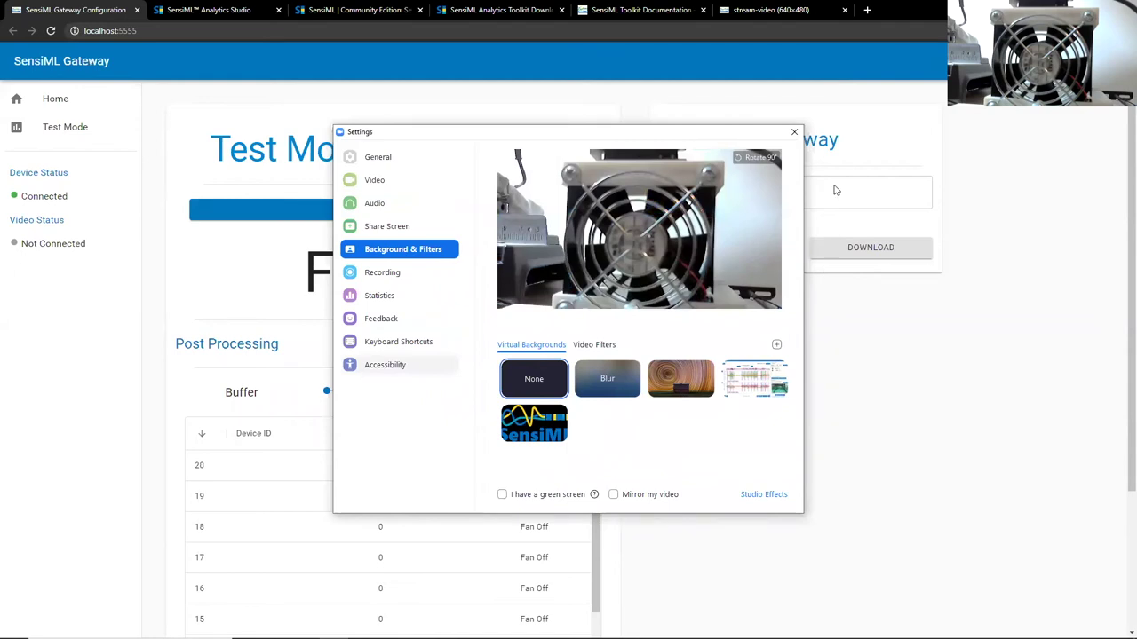
left_click(795, 131)
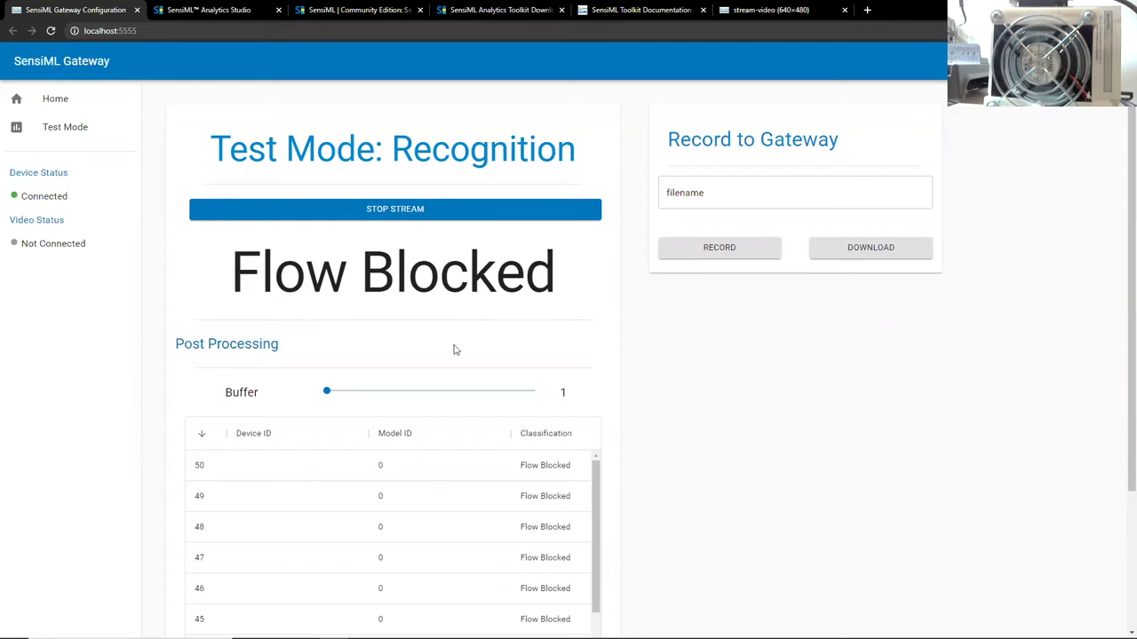
- Set the recognition stream's post-processing buffer to 3
left_click(346, 392)
left_click(369, 392)
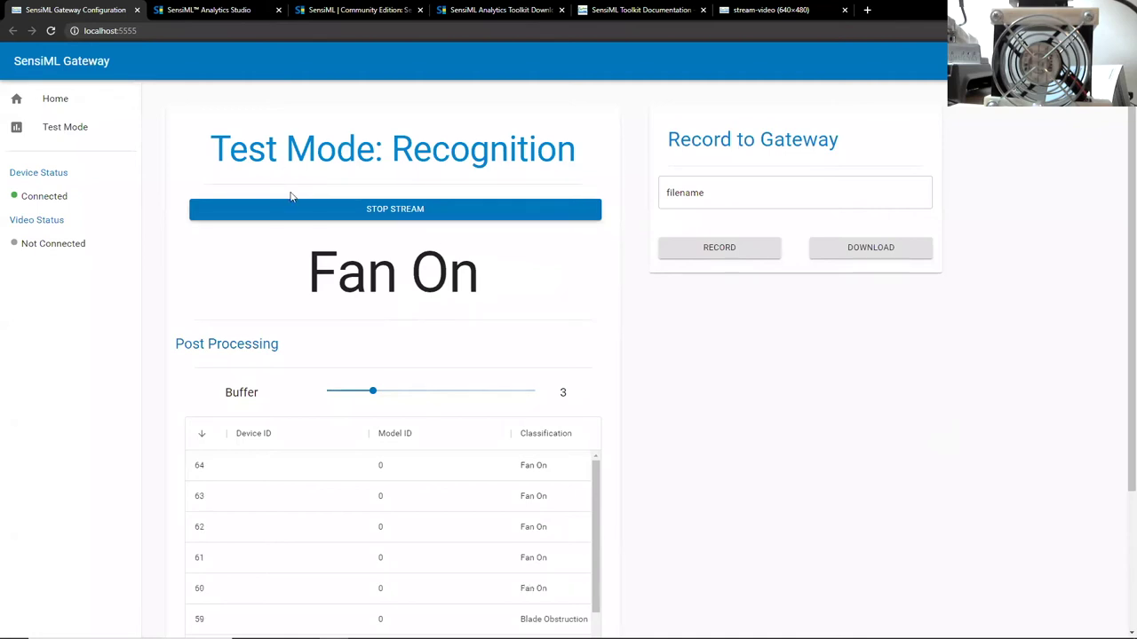
- Switch to the SensiML Community Edition page and look through its feature limits and free account form
left_click(203, 13)
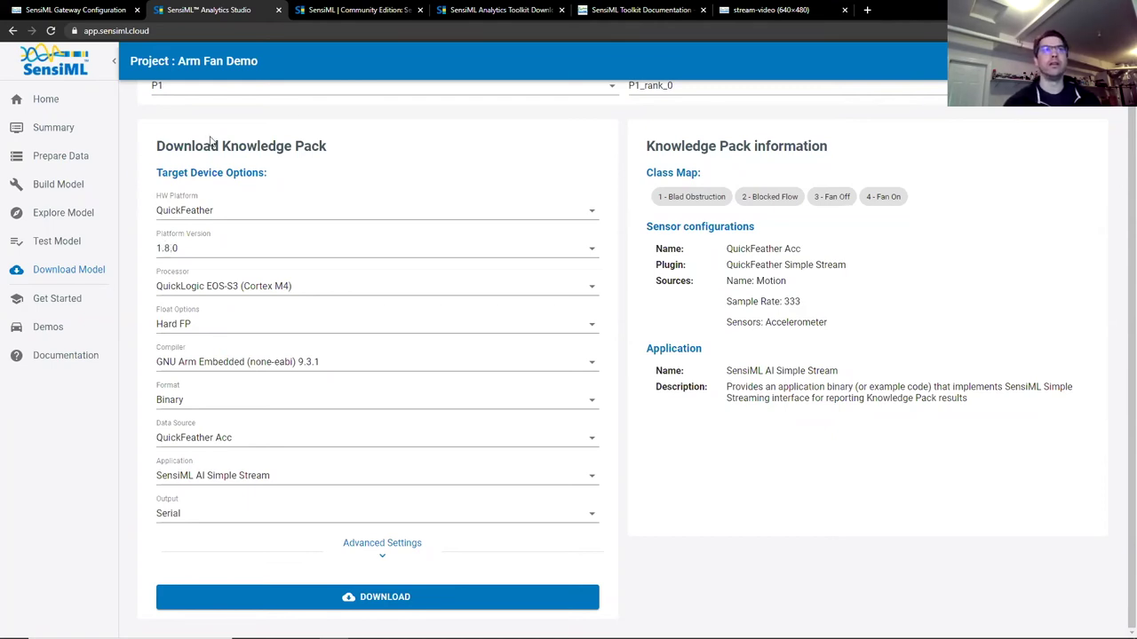
left_click(306, 11)
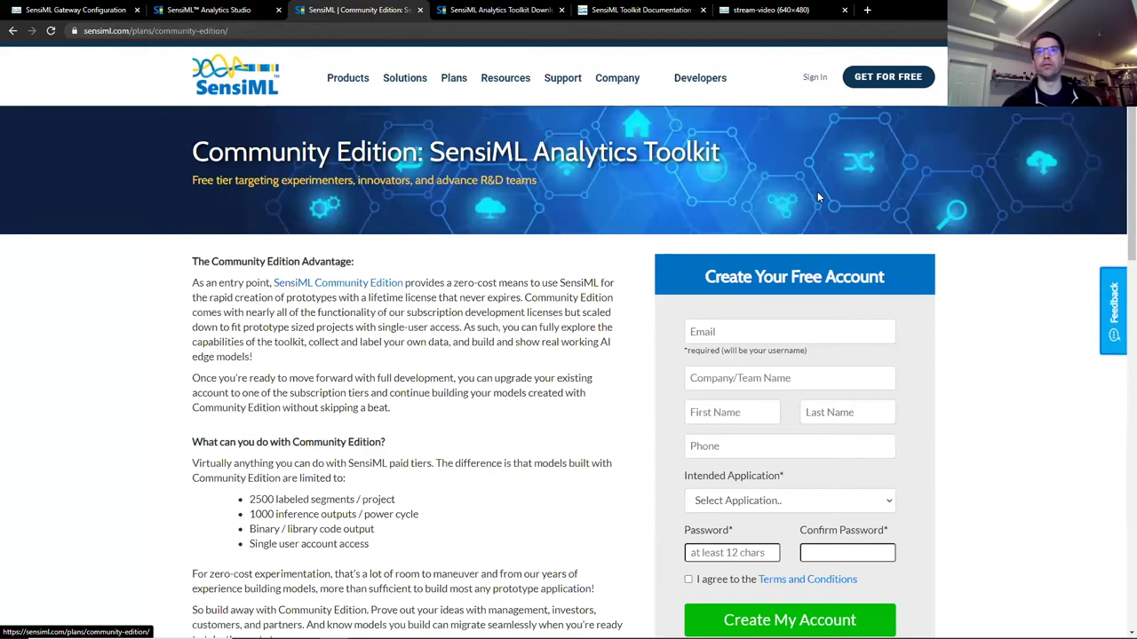
scroll(924, 291, "down", 2)
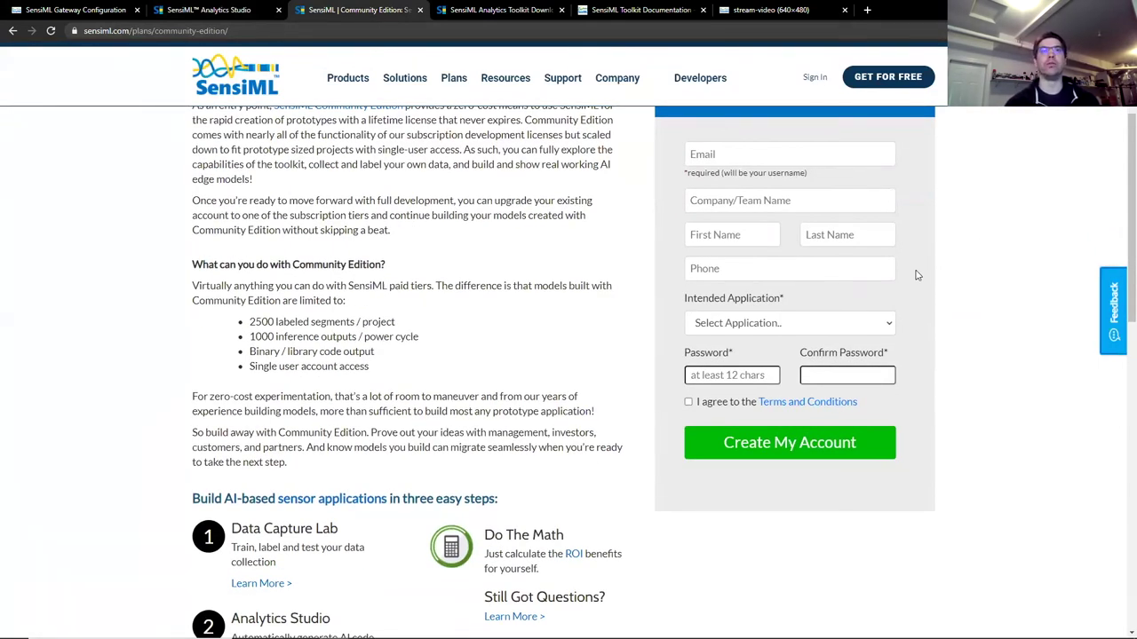
- Switch to the SensiML Toolkit Documentation and examine the list of supported boards in its Firmware section
key("super+Down")
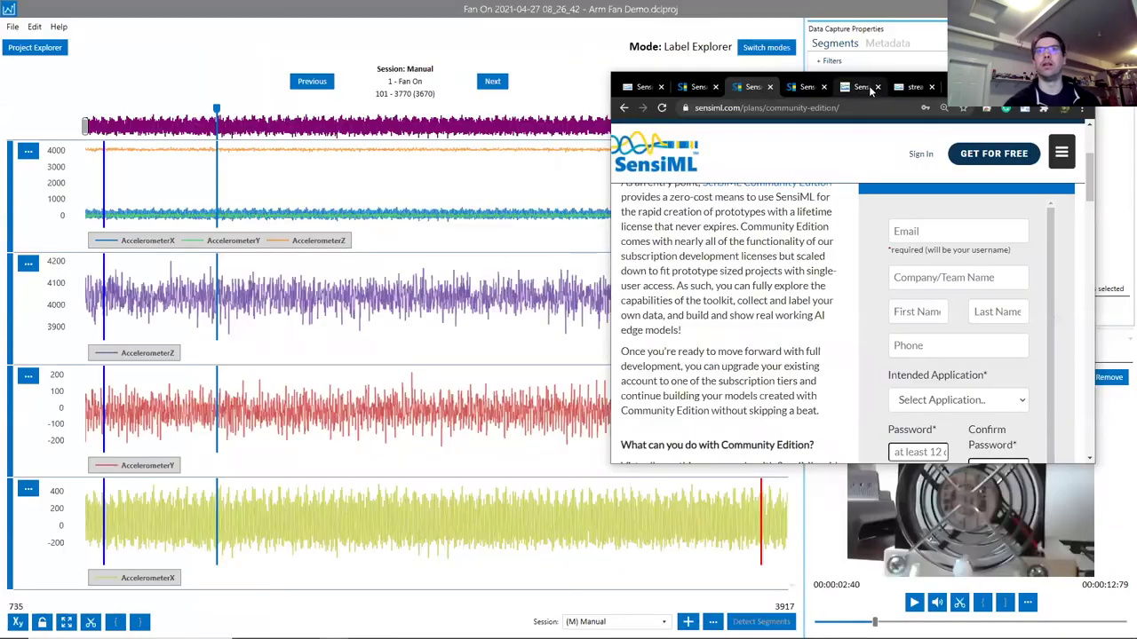
left_click(807, 87)
left_click(855, 89)
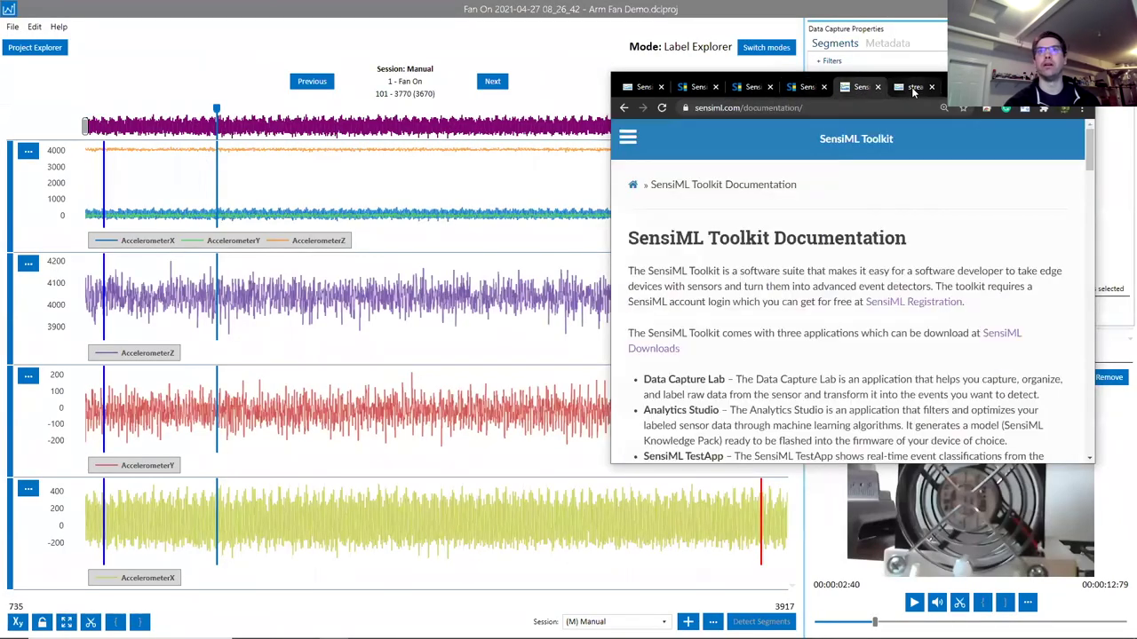
key("super+Up")
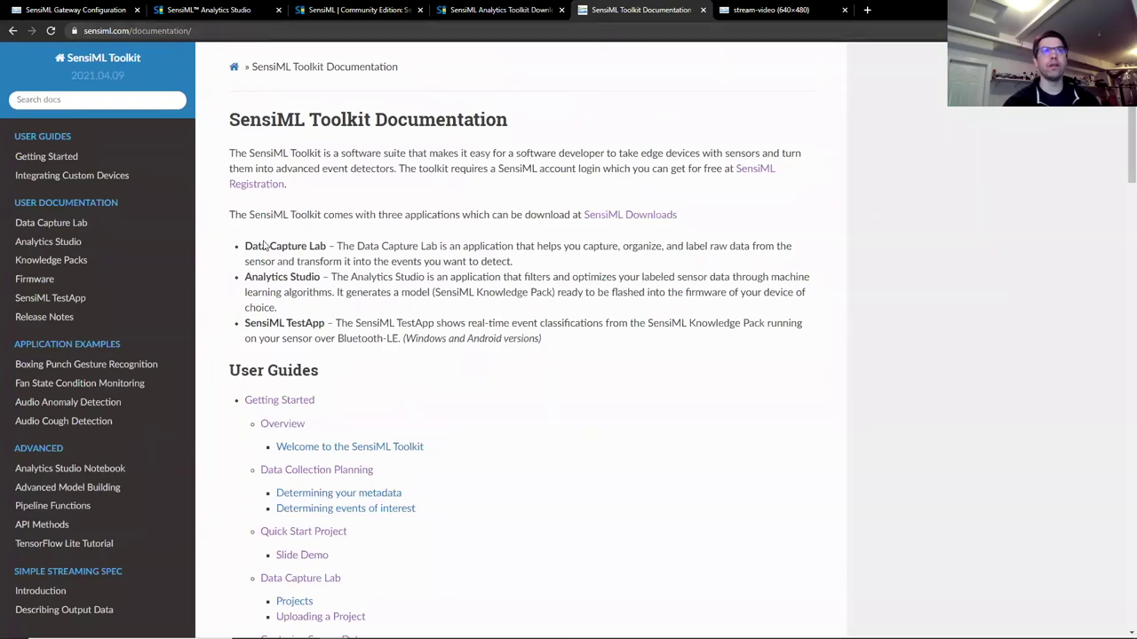
left_click(64, 283)
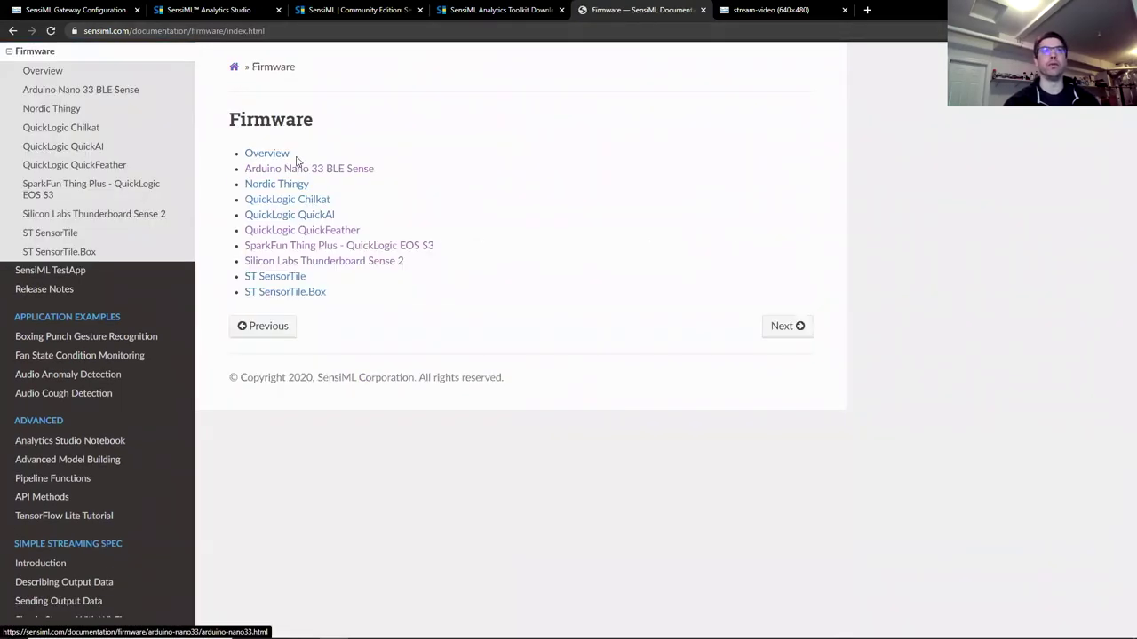
left_click_drag(320, 163, 375, 134)
left_click(388, 291)
left_click(377, 138)
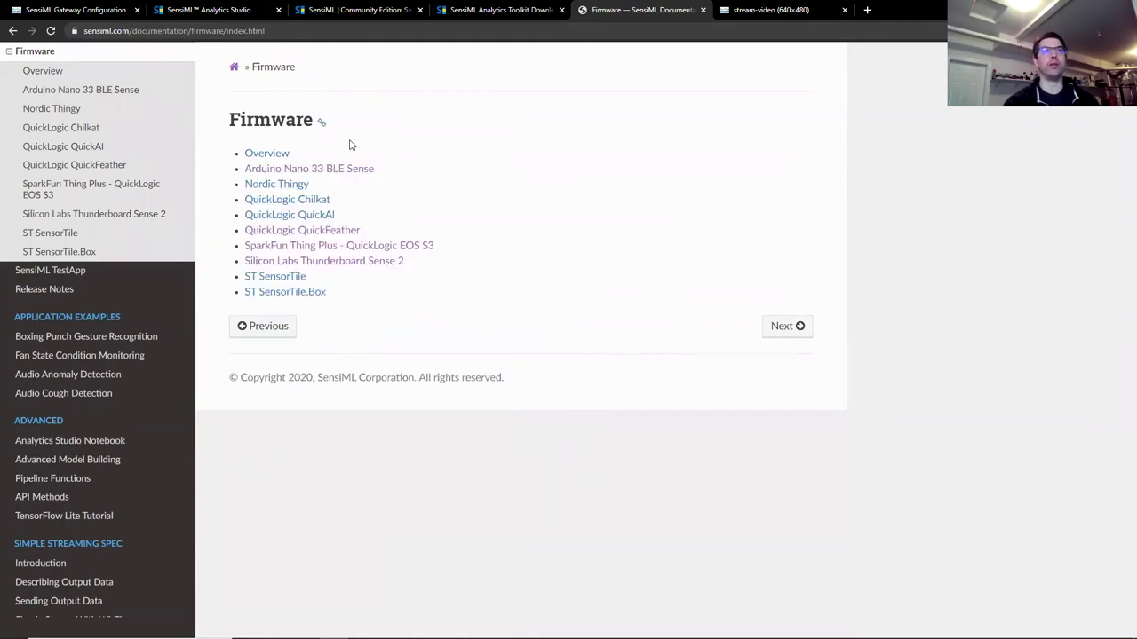
left_click(10, 54)
left_click(98, 365)
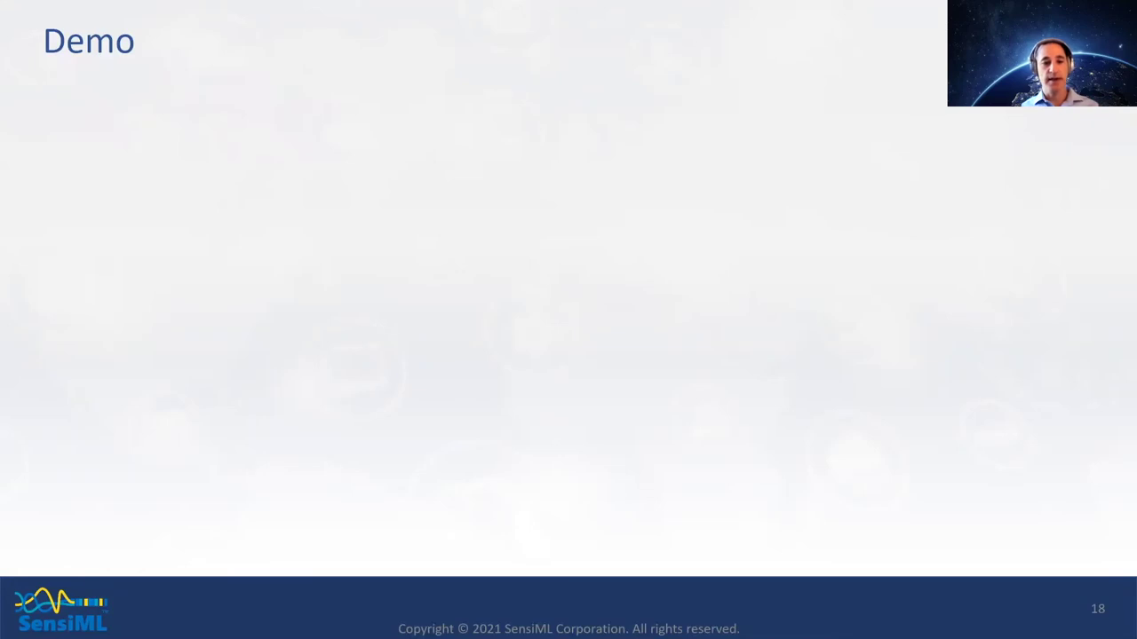
key("Right")
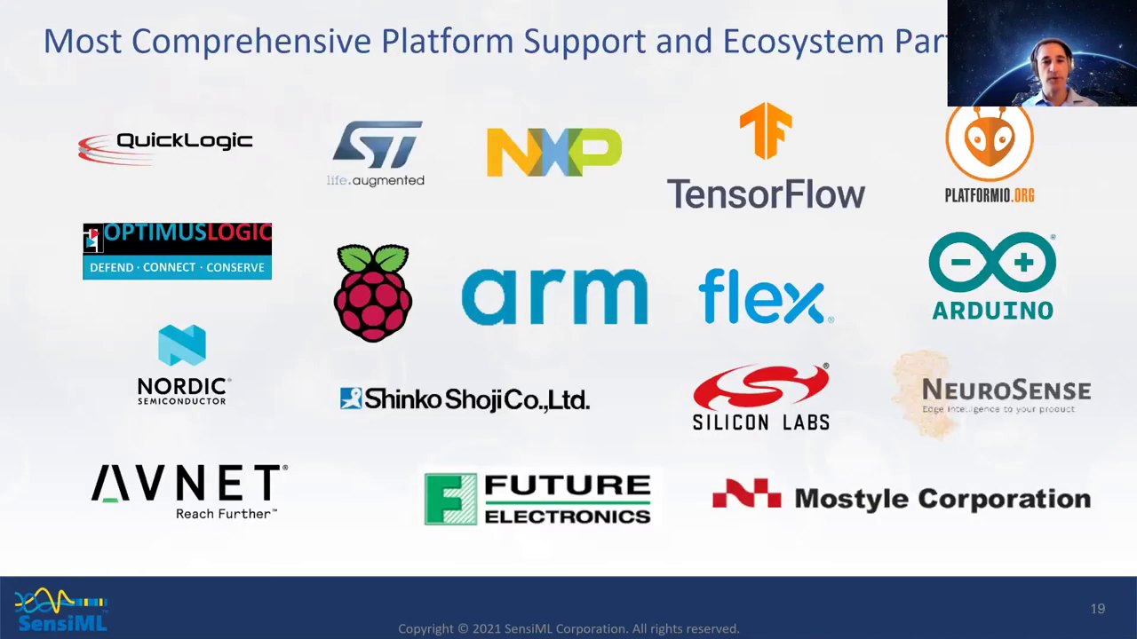